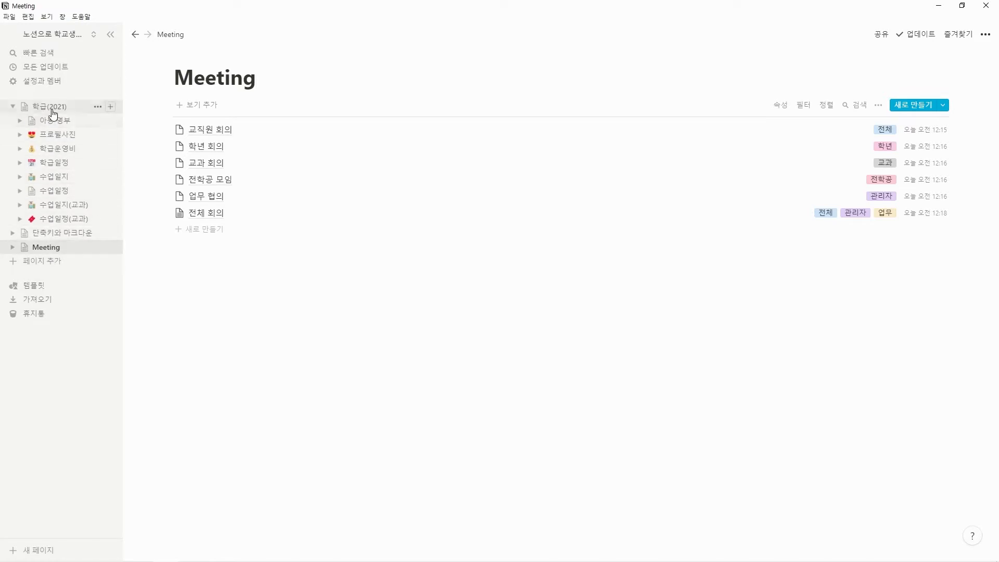
Step: Create a new page titled TaskMaster and set it up as a table database
{"action": "left_click", "coordinate": [47, 268]}
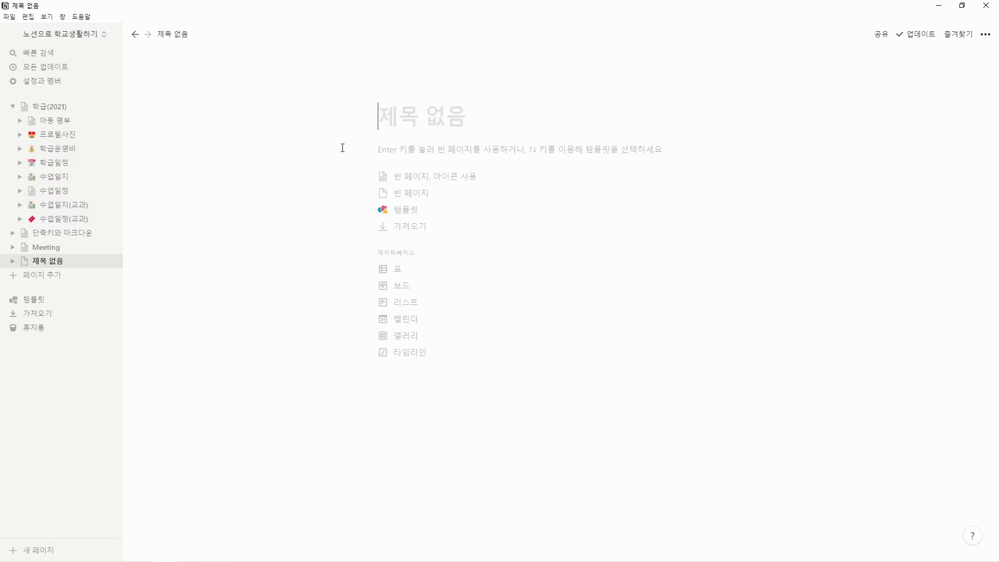
{"action": "type", "text": "ㅆ"}
{"action": "key", "text": "BackSpace"}
{"action": "type", "text": "TaskMaster"}
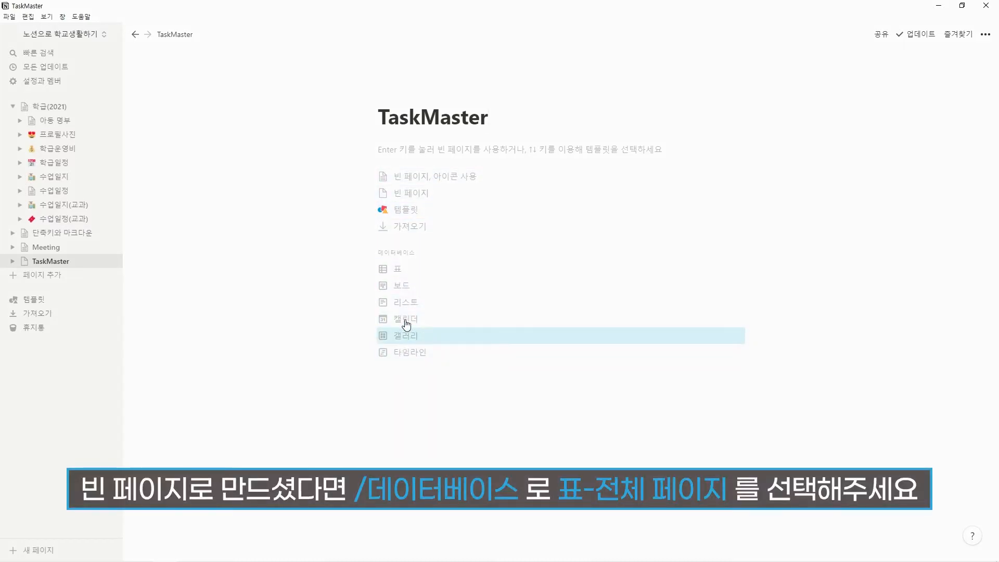
{"action": "left_click", "coordinate": [404, 273]}
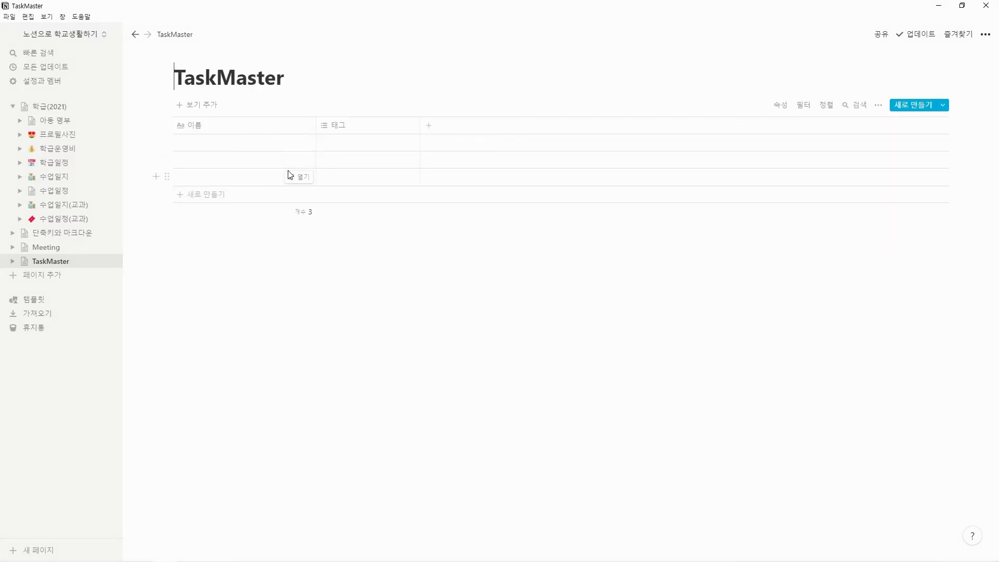
Step: Rename the table's title column to 목록
{"action": "left_click", "coordinate": [271, 131]}
{"action": "type", "text": "목록"}
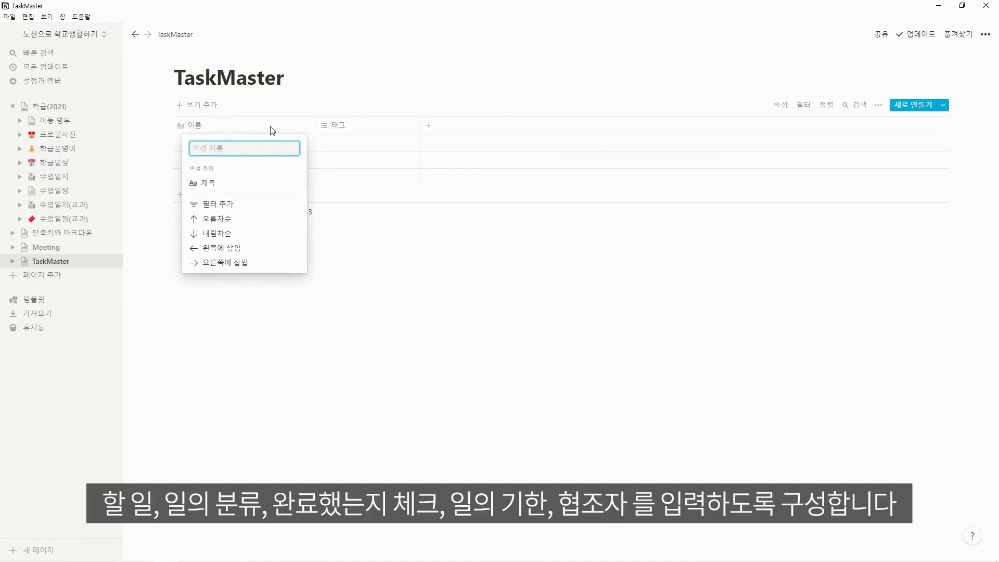
{"action": "key", "text": "Return"}
Step: Turn the 태그 column into a checkbox column named 체크 and move it in front of the 목록 column
{"action": "left_click", "coordinate": [335, 127]}
{"action": "type", "text": "체크"}
{"action": "mouse_move", "coordinate": [364, 183]}
{"action": "left_click", "coordinate": [462, 194]}
{"action": "left_click_drag", "start_coordinate": [363, 127], "coordinate": [207, 130]}
Step: Add a multi-select (다중 선택) column named 분류 after the 목록 column
{"action": "left_click", "coordinate": [372, 124]}
{"action": "type", "text": "분류"}
{"action": "left_click", "coordinate": [387, 182]}
{"action": "left_click", "coordinate": [510, 131]}
Step: Add a date (날짜) column named 기한 after the 분류 column
{"action": "left_click", "coordinate": [480, 125]}
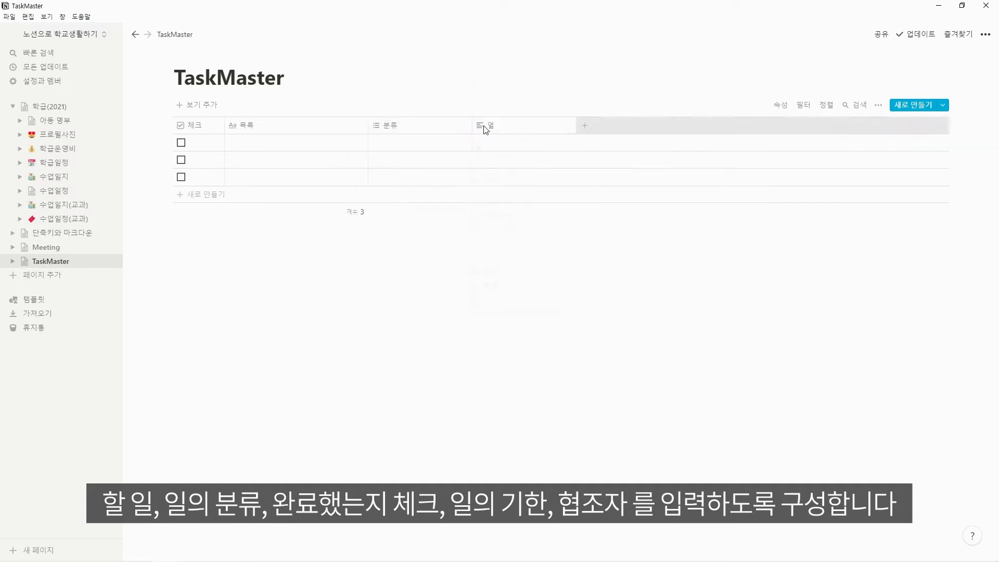
{"action": "type", "text": "기한"}
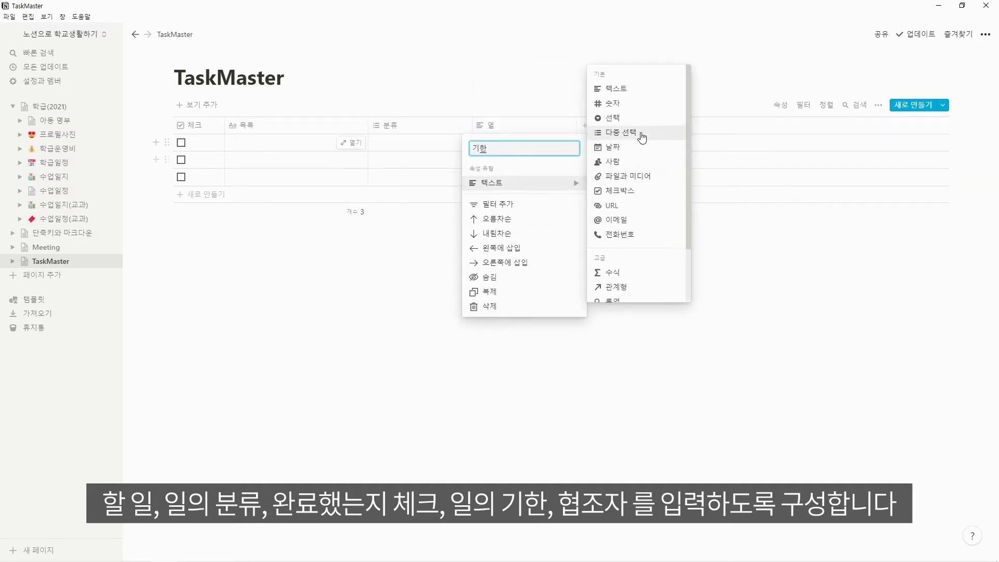
{"action": "left_click", "coordinate": [641, 150]}
Step: Add a text column named 협조 after 기한 and widen the 목록 column to fill the table's spare width
{"action": "left_click", "coordinate": [611, 130]}
{"action": "type", "text": "협조"}
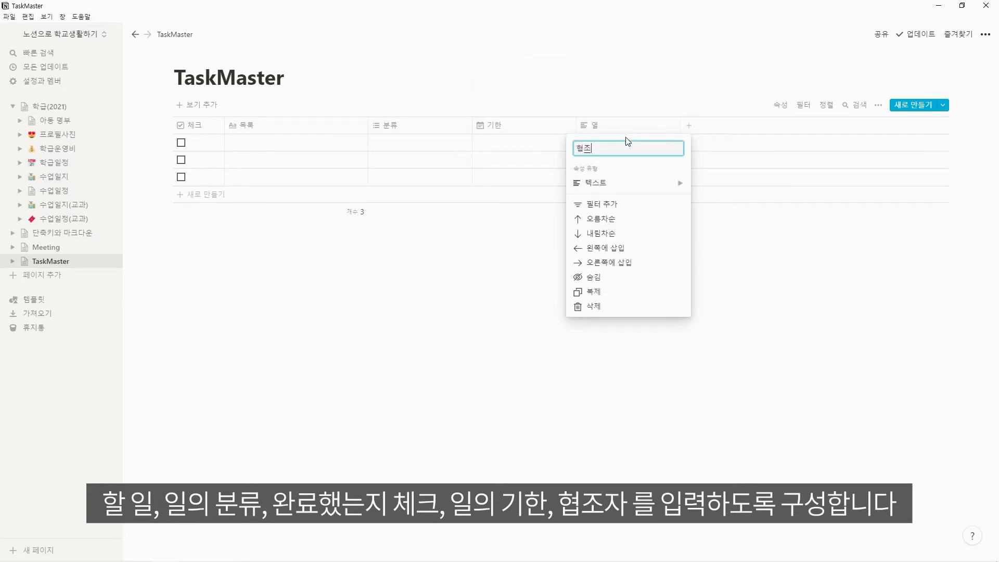
{"action": "key", "text": "Return"}
{"action": "left_click_drag", "start_coordinate": [368, 126], "coordinate": [582, 124]}
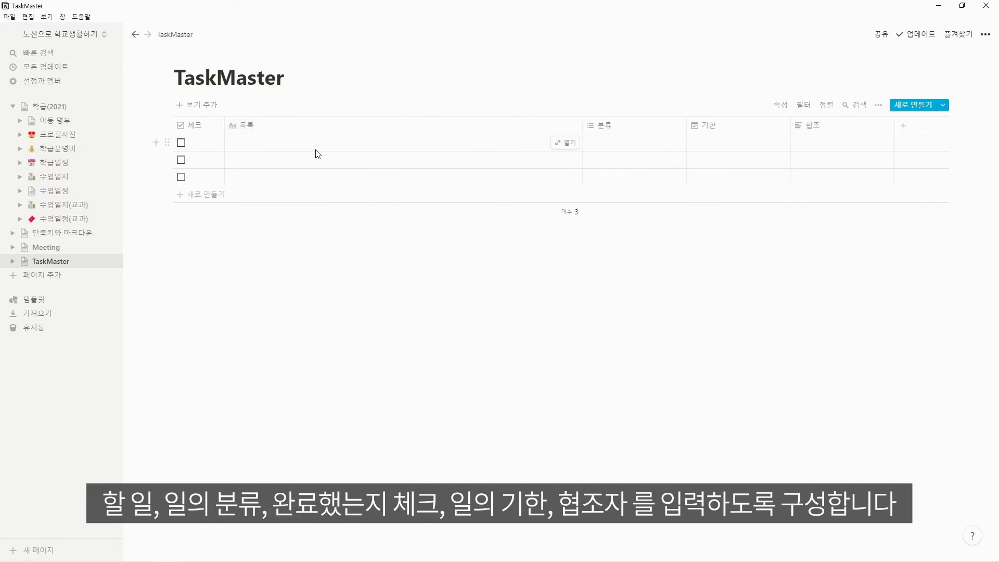
Step: Enter 수학 학습지 제작 and 무선 AP 관련 업체에 문의 as the first two tasks in the 목록 column
{"action": "left_click", "coordinate": [303, 149]}
{"action": "type", "text": "수학 학습지 제작"}
{"action": "key", "text": "Return"}
{"action": "type", "text": "무선 AP 관련 업체에 문의"}
{"action": "key", "text": "Return"}
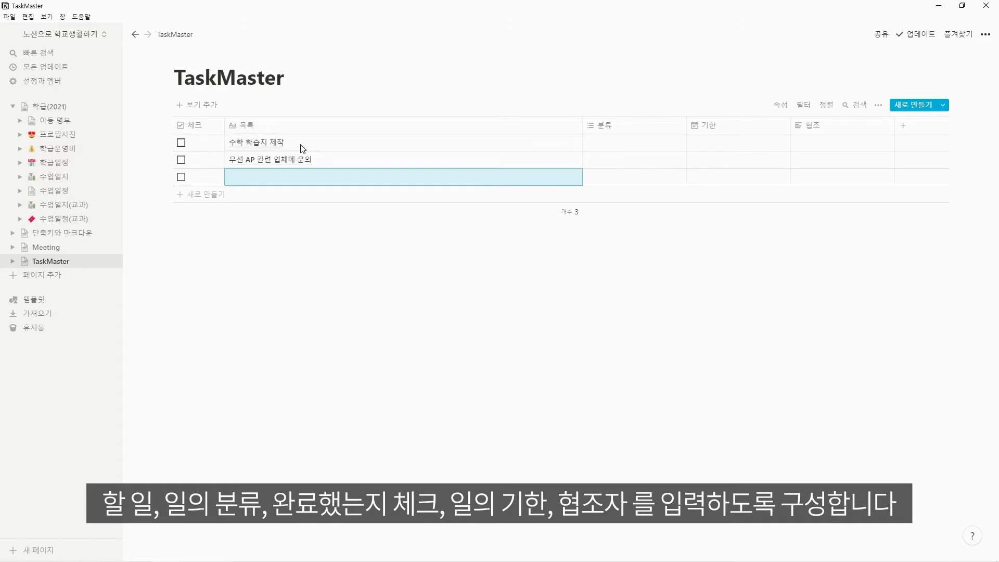
Step: Enter 용품(마이크) 품의 as the third task in the 목록 column
{"action": "key", "text": "Return"}
{"action": "type", "text": "미디어용"}
{"action": "key", "text": "BackSpace"}
{"action": "key", "text": "BackSpace"}
{"action": "key", "text": "BackSpace"}
{"action": "key", "text": "BackSpace"}
{"action": "type", "text": "용품(마이크) 품의"}
{"action": "key", "text": "Return"}
Step: Add the training tasks 부패방지교육 연수 이수 and 아동학대 신고의무자 연수 이수 in the 목록 column
{"action": "type", "text": "부패방지교육"}
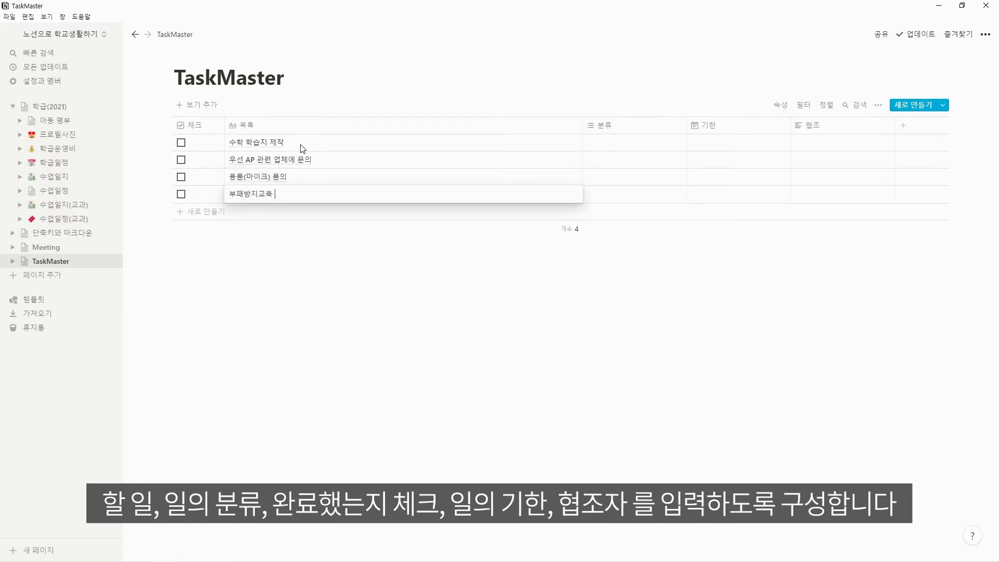
{"action": "type", "text": " 연수 이수"}
{"action": "key", "text": "Return"}
{"action": "type", "text": "아동학대 신고의무자 연수 이수"}
{"action": "key", "text": "Return"}
Step: Add the tasks 블랜디드 러닝 자료 수집 and 손수건 준비 안내 in the next two rows
{"action": "type", "text": "망블랜디드 러닝 자료 수집"}
{"action": "key", "text": "Return"}
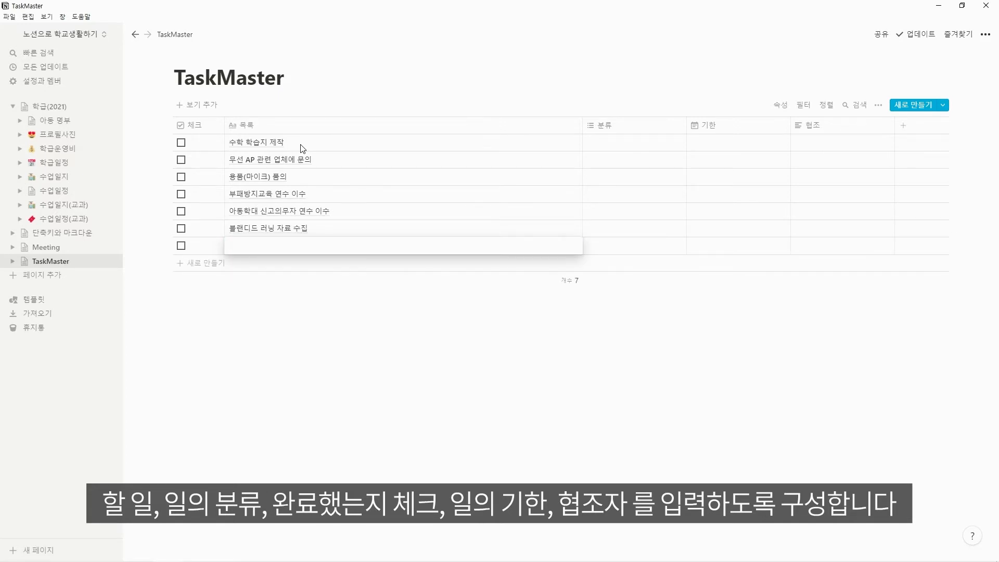
{"action": "type", "text": "손수건 준비 안내"}
{"action": "key", "text": "Return"}
Step: Add the tasks 안심알리미 안내장 배부 and 안심알리미 동의서 회수 below the handkerchief notice task
{"action": "type", "text": "안심앱리미 안내장 배부"}
{"action": "key", "text": "Return"}
{"action": "type", "text": "안심알리미 동의서 회수"}
{"action": "key", "text": "Return"}
Step: Enter 교과보충지도 확인 as the tenth task in the 목록 column
{"action": "type", "text": "교과보충지도 확이"}
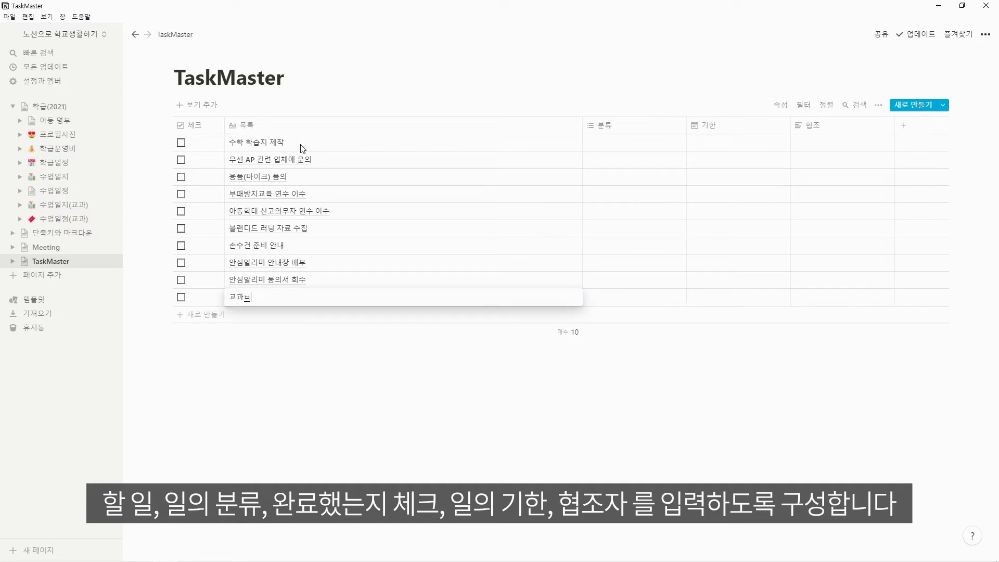
{"action": "type", "text": "ㄴ"}
{"action": "key", "text": "Return"}
{"action": "type", "text": "스마트기기 보급 사업 설명회"}
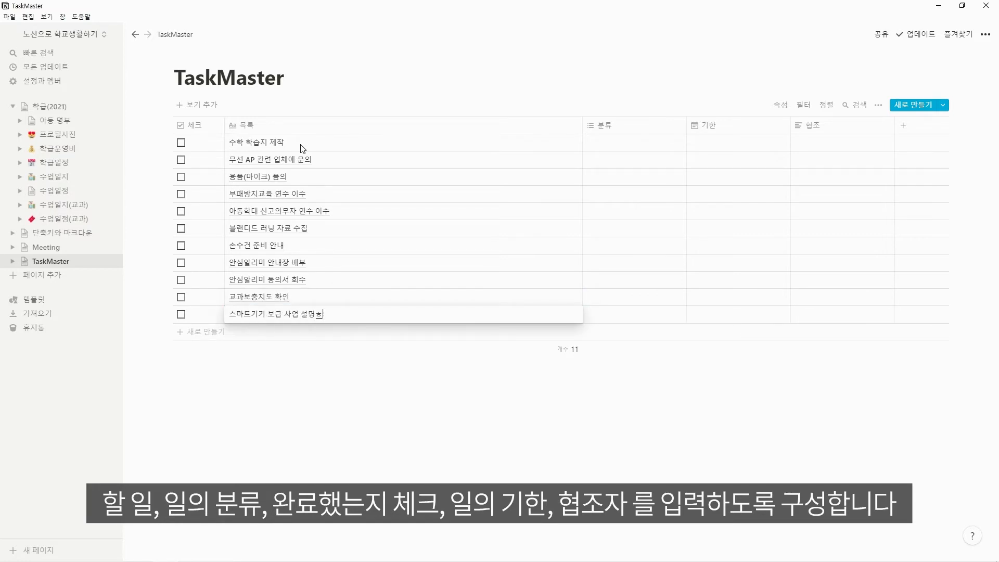
{"action": "key", "text": "BackSpace"}
{"action": "key", "text": "BackSpace"}
{"action": "key", "text": "BackSpace"}
{"action": "key", "text": "BackSpace"}
{"action": "key", "text": "BackSpace"}
{"action": "key", "text": "BackSpace"}
{"action": "key", "text": "BackSpace"}
{"action": "key", "text": "BackSpace"}
{"action": "key", "text": "BackSpace"}
{"action": "key", "text": "BackSpace"}
{"action": "key", "text": "BackSpace"}
{"action": "key", "text": "BackSpace"}
{"action": "key", "text": "BackSpace"}
{"action": "key", "text": "BackSpace"}
{"action": "key", "text": "BackSpace"}
Step: Enter 학교폭력예방 서약서 작성 및 제출 as the eleventh task and continue to a new row
{"action": "type", "text": "학교폭력예방 서약서 작성 및 제출"}
{"action": "key", "text": "Return"}
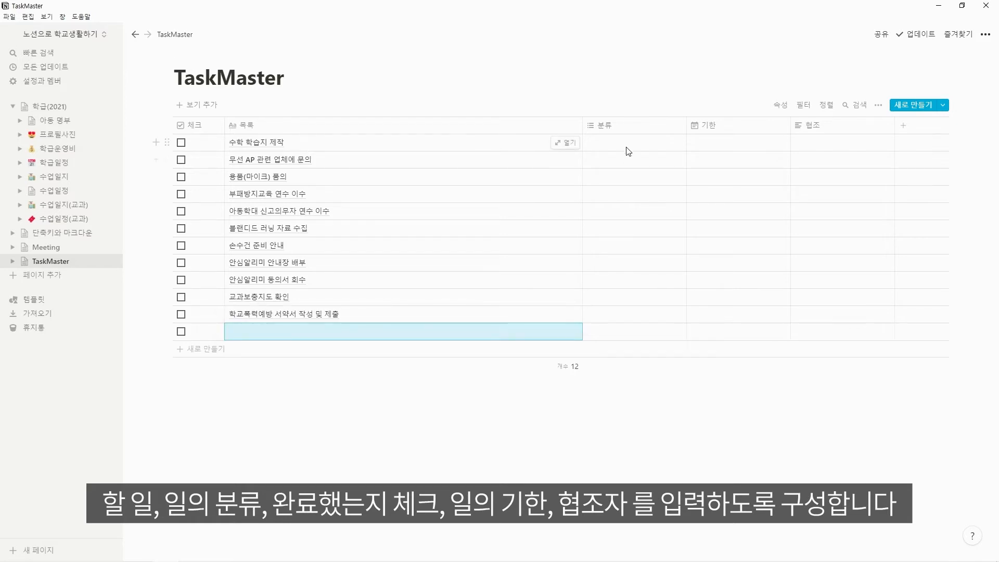
Step: Create the 분류 tag 업무 on the first task and copy it to the second and third tasks
{"action": "left_click", "coordinate": [610, 146]}
{"action": "type", "text": "업무"}
{"action": "key", "text": "Return"}
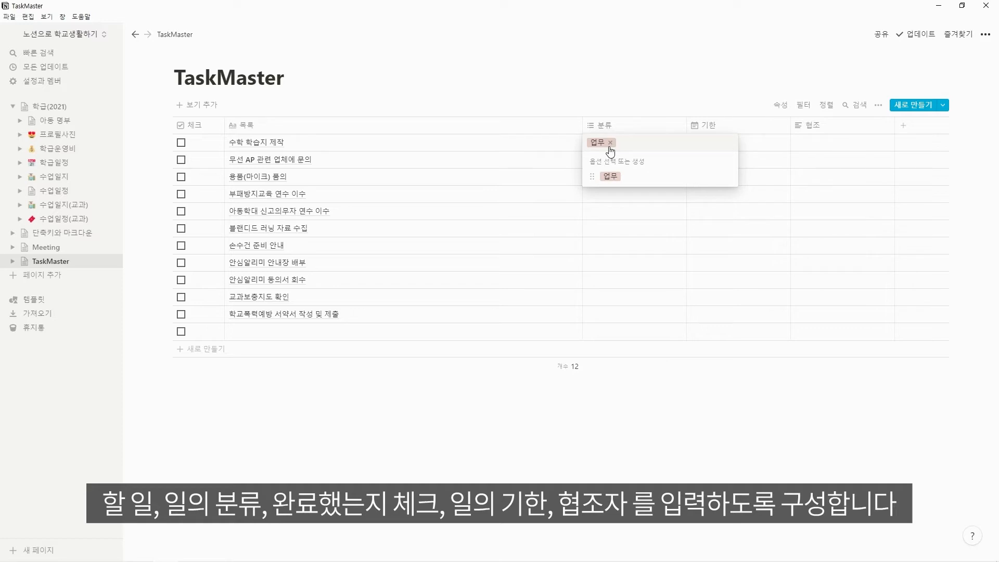
{"action": "key", "text": "Escape"}
{"action": "key", "text": "ctrl+c"}
{"action": "key", "text": "Down"}
{"action": "key", "text": "ctrl+v"}
{"action": "key", "text": "Down"}
{"action": "key", "text": "ctrl+v"}
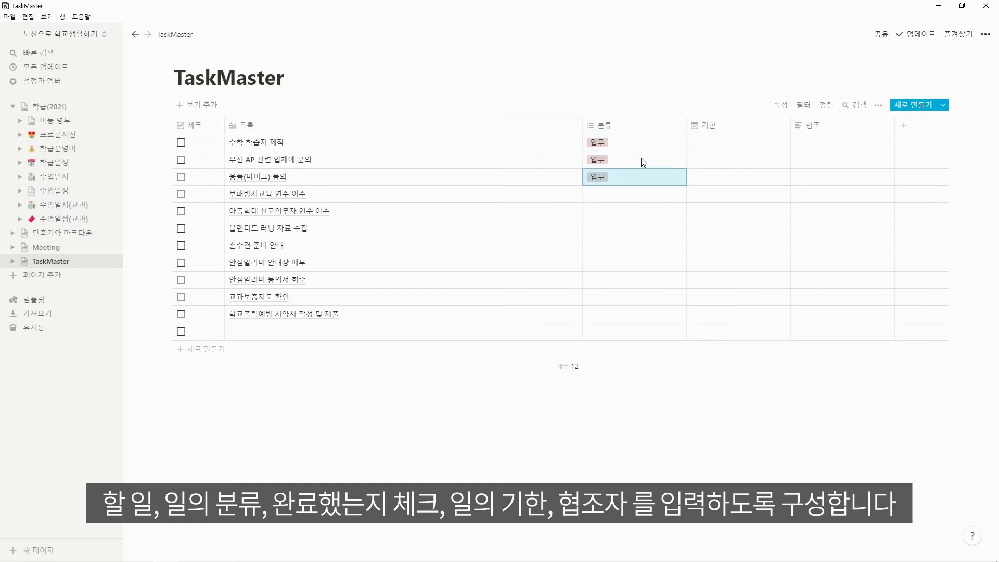
Step: Add a new 품의 tag to the 용품(마이크) 품의 task alongside its 업무 tag
{"action": "key", "text": "Return"}
{"action": "type", "text": "품의"}
{"action": "key", "text": "Return"}
{"action": "key", "text": "Escape"}
Step: Create the 분류 tag 연수 on the 부패방지교육 task and copy it to the 아동학대 신고의무자 task
{"action": "key", "text": "Down"}
{"action": "key", "text": "Return"}
{"action": "type", "text": "연수"}
{"action": "key", "text": "Return"}
{"action": "key", "text": "Escape"}
{"action": "key", "text": "ctrl+c"}
{"action": "key", "text": "Down"}
{"action": "key", "text": "ctrl+v"}
{"action": "key", "text": "Down"}
{"action": "key", "text": "Down"}
{"action": "key", "text": "Up"}
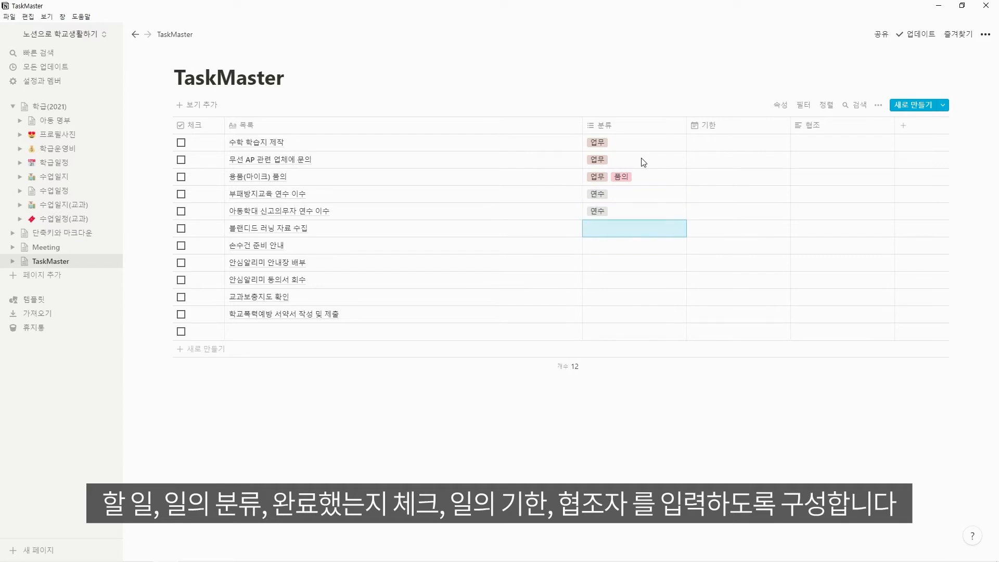
Step: Create the 분류 tag 전문성 on the 블랜디드 러닝 자료 수집 task
{"action": "key", "text": "Return"}
{"action": "type", "text": "전문성"}
{"action": "key", "text": "Return"}
{"action": "key", "text": "Escape"}
Step: Create the 분류 tag 알림장 on 손수건 준비 안내 and apply it to 안심알리미 안내장 배부 as well
{"action": "key", "text": "Down"}
{"action": "key", "text": "Return"}
{"action": "type", "text": "알림장"}
{"action": "key", "text": "Return"}
{"action": "key", "text": "Escape"}
{"action": "key", "text": "Down"}
{"action": "key", "text": "ctrl+v"}
{"action": "key", "text": "Down"}
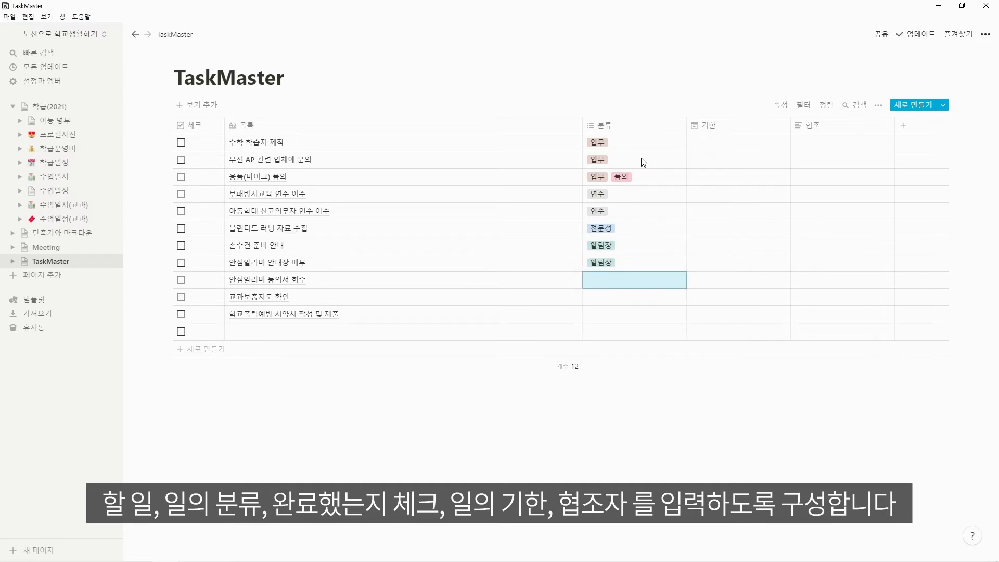
Step: Create the 분류 tags 확인 and 제출 on the 안심알리미 동의서 회수 task
{"action": "key", "text": "Return"}
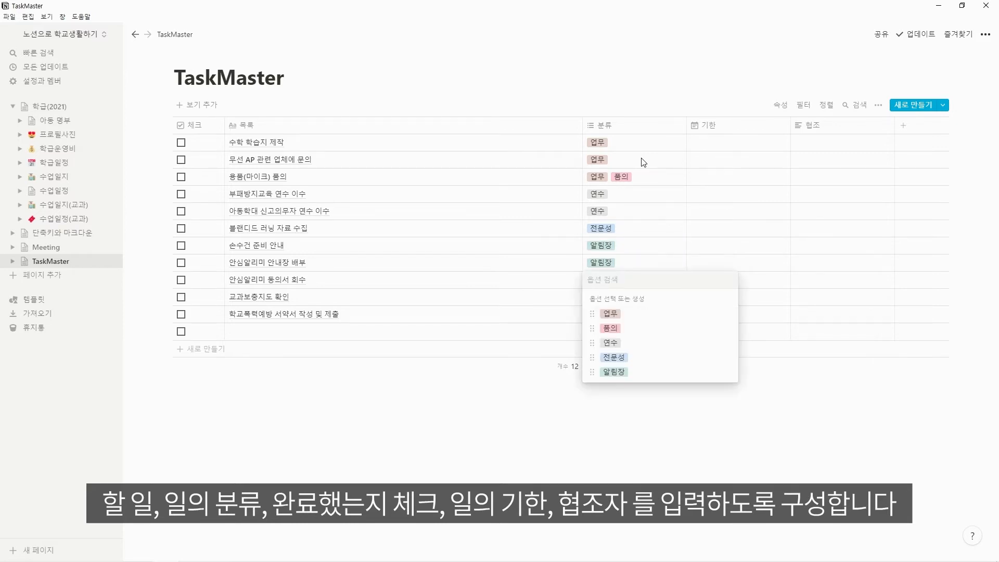
{"action": "type", "text": "확인"}
{"action": "key", "text": "Return"}
{"action": "type", "text": "제출"}
{"action": "key", "text": "Return"}
{"action": "key", "text": "Escape"}
Step: Copy the 확인 and 제출 tags to the 교과보충지도 확인 and 학교폭력예방 서약서 작성 및 제출 tasks
{"action": "key", "text": "Down"}
{"action": "key", "text": "Return"}
{"action": "key", "text": "Escape"}
{"action": "key", "text": "Up"}
{"action": "key", "text": "ctrl+c"}
{"action": "key", "text": "Down"}
{"action": "key", "text": "ctrl+v"}
{"action": "key", "text": "Down"}
{"action": "key", "text": "ctrl+v"}
{"action": "key", "text": "Up"}
{"action": "key", "text": "Up"}
Step: Set the 기한 of 수학 학습지 제작 to August 11, 2021 and of the 무선 AP task to August 17, 2021
{"action": "left_click", "coordinate": [755, 148]}
{"action": "left_click", "coordinate": [757, 233]}
{"action": "key", "text": "Escape"}
{"action": "left_click", "coordinate": [762, 165]}
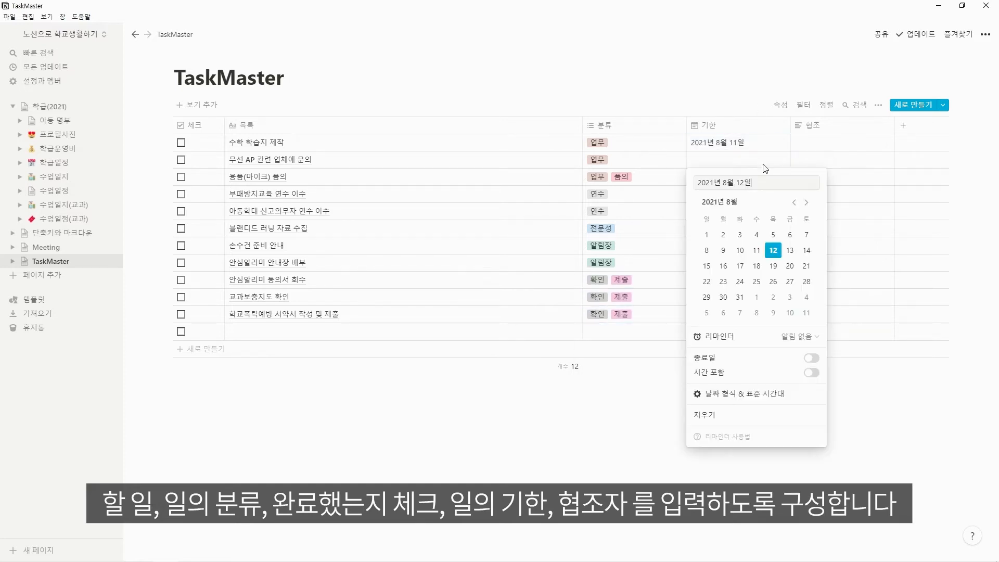
{"action": "left_click", "coordinate": [740, 269]}
{"action": "key", "text": "Escape"}
Step: Set the 기한 of 용품(마이크) 품의 to August 16, 2021 and of 부패방지교육 연수 이수 to September 10, 2021
{"action": "left_click", "coordinate": [742, 182]}
{"action": "left_click", "coordinate": [723, 283]}
{"action": "key", "text": "Escape"}
{"action": "left_click", "coordinate": [742, 199]}
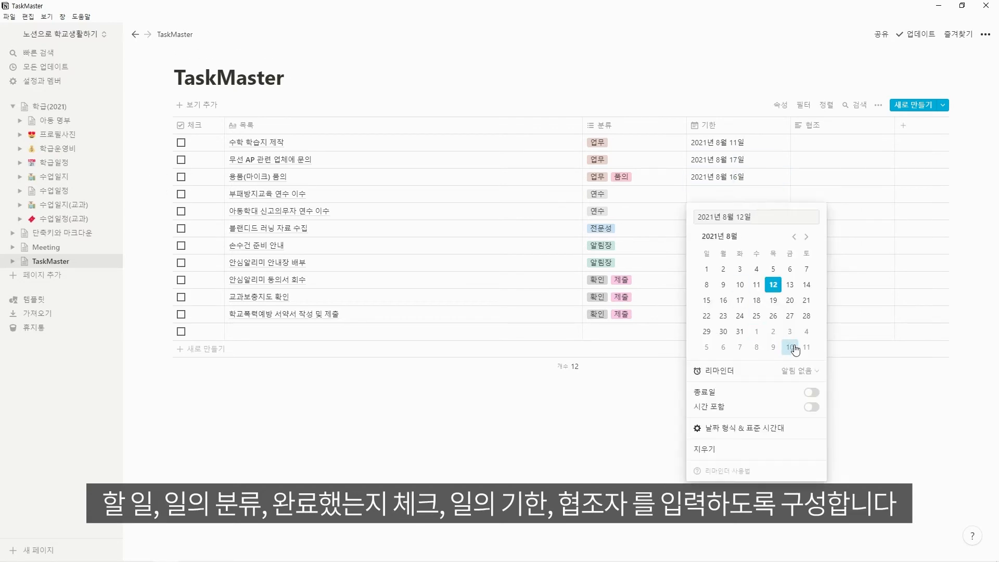
{"action": "left_click", "coordinate": [790, 346]}
{"action": "key", "text": "Escape"}
Step: Set the 기한 of 아동학대 신고의무자 연수 이수 to September 25, 2021 and of 블랜디드 러닝 자료 수집 to October 6, 2021
{"action": "left_click", "coordinate": [750, 216]}
{"action": "left_click", "coordinate": [806, 254]}
{"action": "left_click", "coordinate": [806, 333]}
{"action": "key", "text": "Escape"}
{"action": "left_click", "coordinate": [738, 228]}
{"action": "left_click", "coordinate": [806, 270]}
{"action": "left_click", "coordinate": [806, 271]}
{"action": "left_click", "coordinate": [756, 319]}
{"action": "key", "text": "Escape"}
Step: Set the 기한 of 손수건 준비 안내 and 안심알리미 안내장 배부 to August 16, 2021
{"action": "left_click", "coordinate": [731, 247]}
{"action": "left_click", "coordinate": [723, 351]}
{"action": "key", "text": "Escape"}
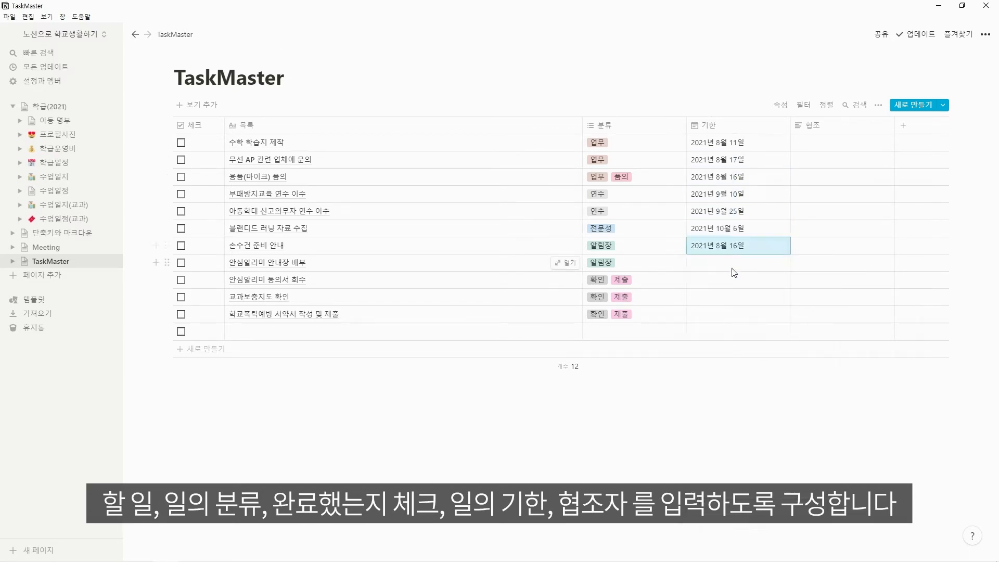
{"action": "left_click", "coordinate": [733, 263]}
{"action": "left_click", "coordinate": [725, 370]}
{"action": "left_click", "coordinate": [735, 256]}
Step: Set the 기한 of 안심알리미 동의서 회수 and 교과보충지도 확인 to August 18, 2021
{"action": "left_click", "coordinate": [741, 283]}
{"action": "left_click", "coordinate": [755, 376]}
{"action": "left_click", "coordinate": [733, 270]}
{"action": "left_click", "coordinate": [738, 301]}
{"action": "left_click", "coordinate": [754, 377]}
{"action": "key", "text": "Escape"}
Step: Set the 기한 of 학교폭력예방 서약서 작성 및 제출 to September 3, 2021
{"action": "left_click", "coordinate": [739, 316]}
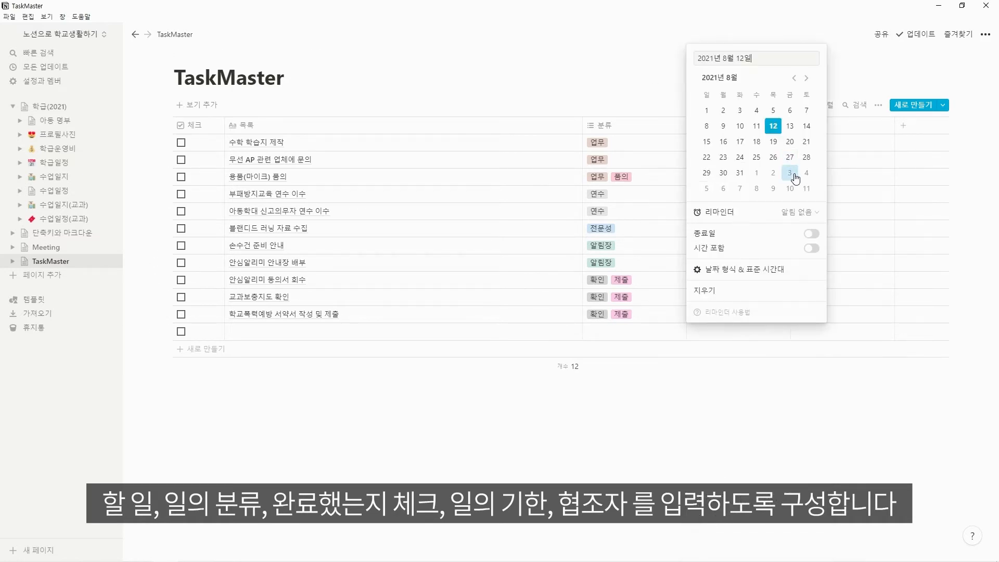
{"action": "left_click", "coordinate": [792, 174]}
{"action": "key", "text": "Escape"}
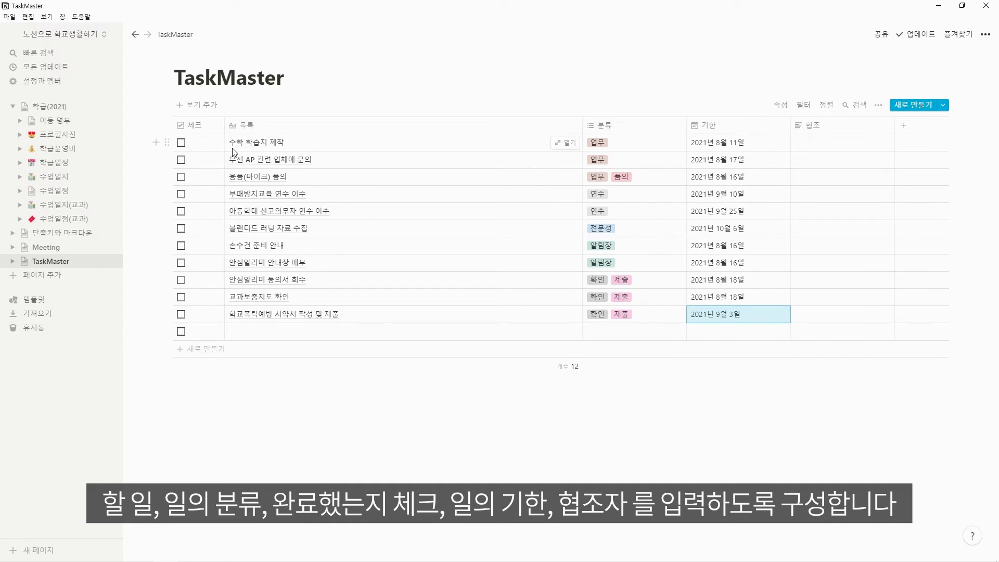
Step: Examine the property types of the 체크, 목록 and 분류 columns and the date picker of a 기한 cell
{"action": "left_click", "coordinate": [207, 129]}
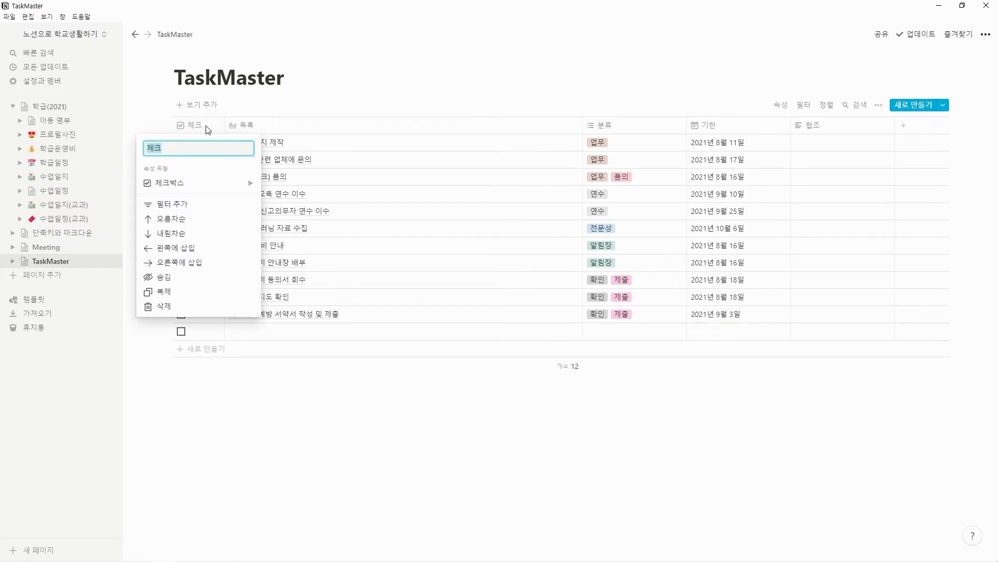
{"action": "mouse_move", "coordinate": [187, 185]}
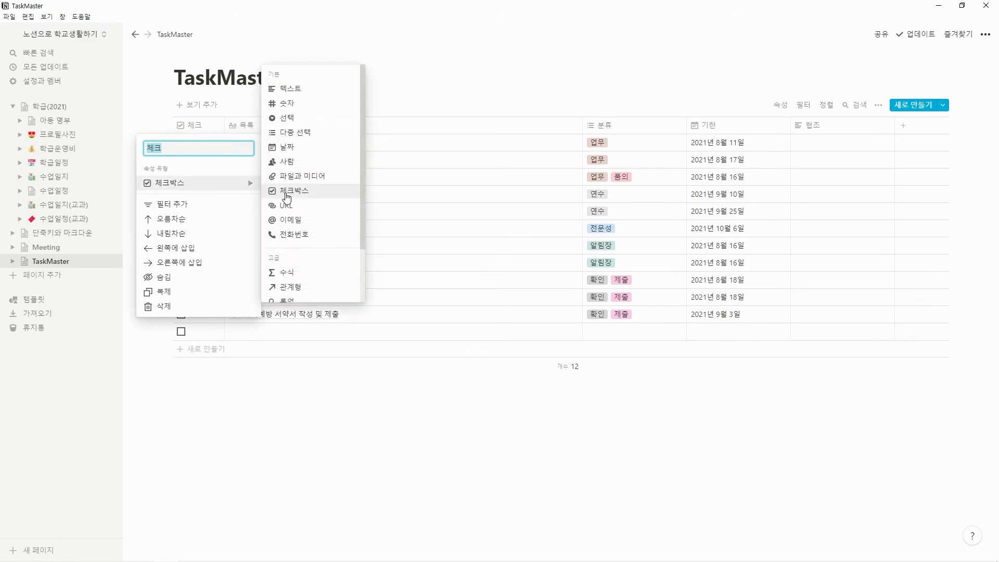
{"action": "left_click", "coordinate": [425, 71]}
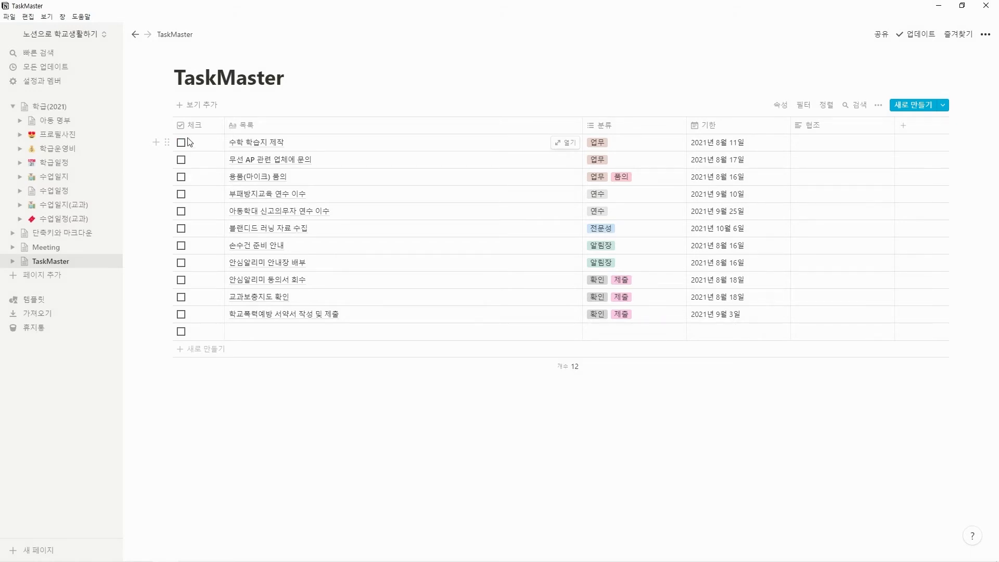
{"action": "left_click", "coordinate": [269, 126]}
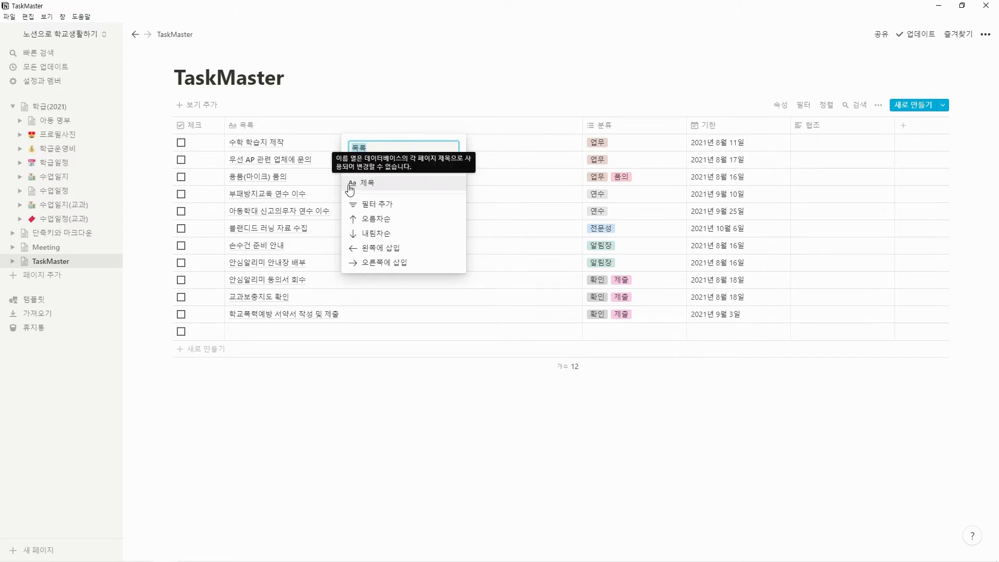
{"action": "left_click", "coordinate": [336, 91]}
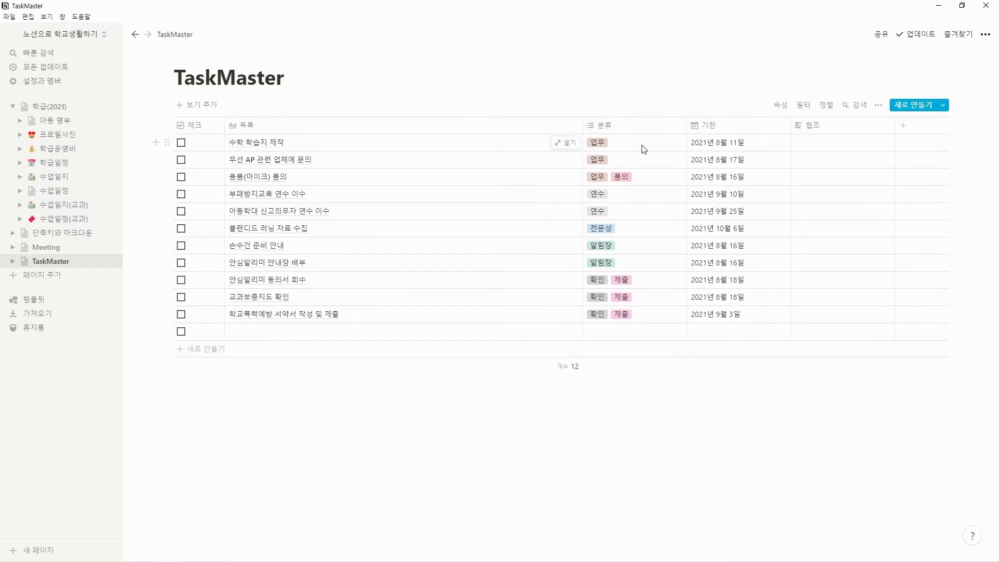
{"action": "left_click", "coordinate": [643, 125]}
{"action": "mouse_move", "coordinate": [635, 185]}
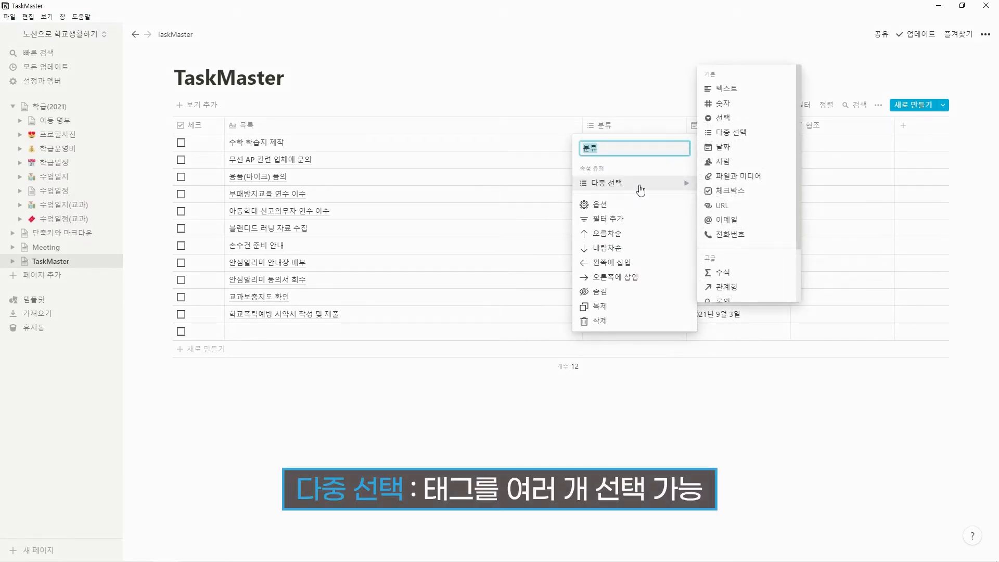
{"action": "left_click", "coordinate": [649, 111]}
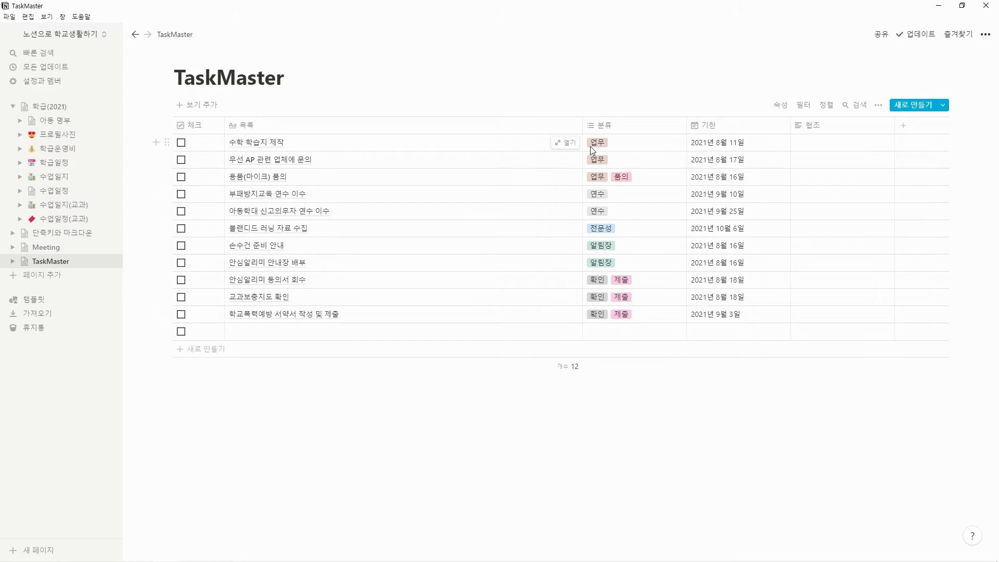
{"action": "left_click", "coordinate": [760, 145]}
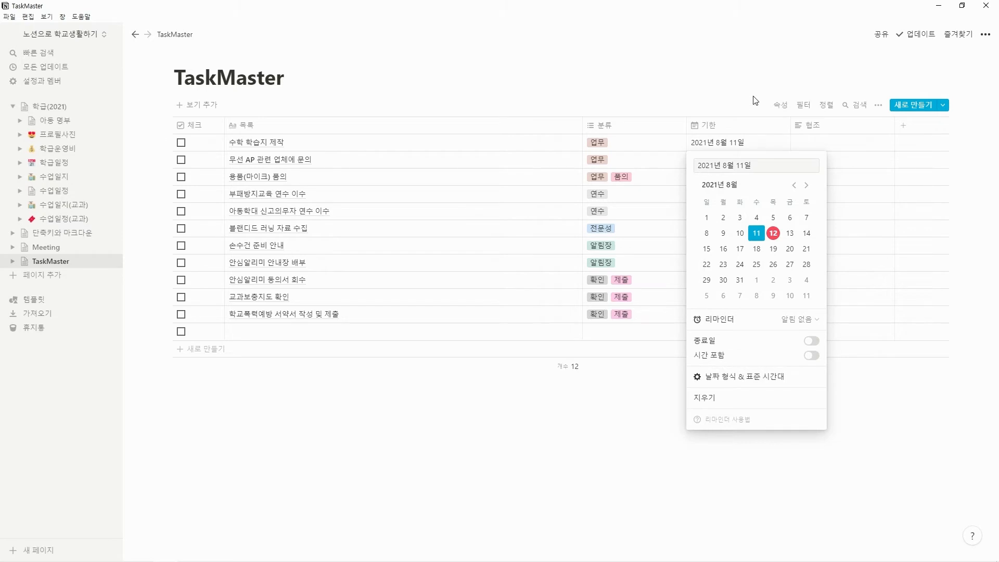
{"action": "key", "text": "Escape"}
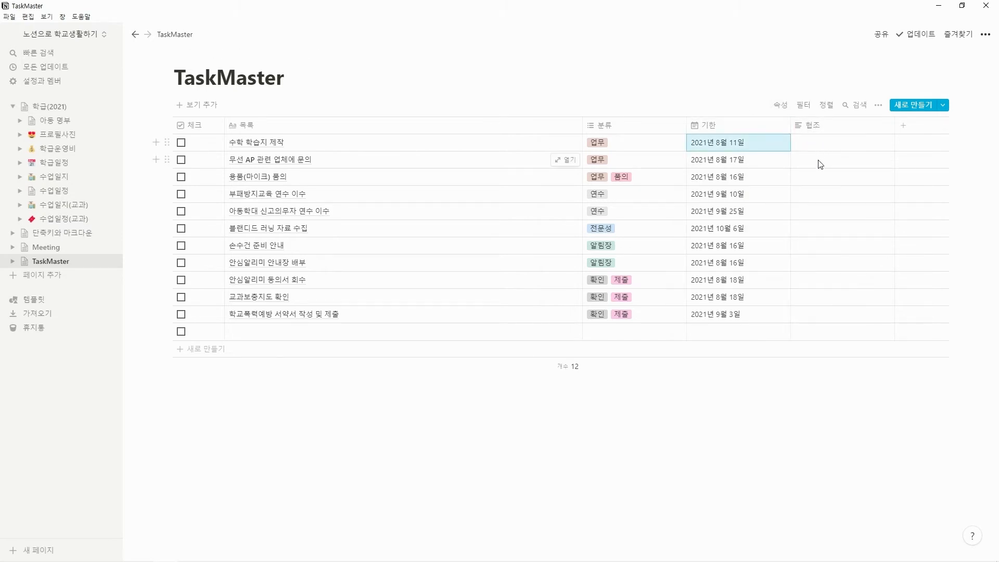
Step: Set the 협조 entry of the 용품(마이크) 품의 task to 행정실 상의
{"action": "left_click", "coordinate": [817, 177]}
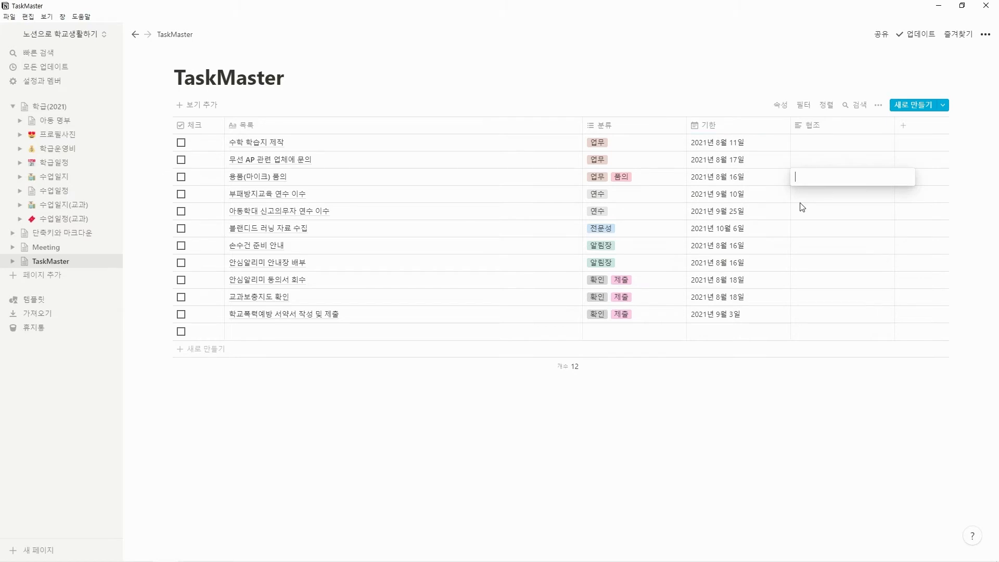
{"action": "type", "text": "정실 상의"}
{"action": "left_click", "coordinate": [801, 203]}
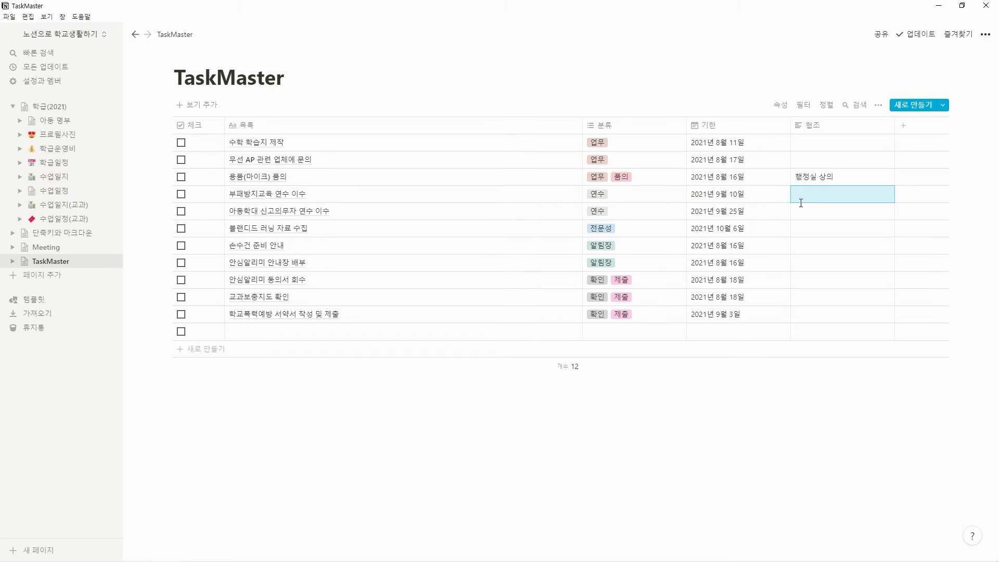
Step: Fill in 협조 with 2학년 4반으로 for 안심알리미 동의서 회수, 연구부장 for 교과보충지도 확인 and 생활부장 for 학교폭력예방 서약서 작성 및 제출
{"action": "key", "text": "Down"}
{"action": "key", "text": "Down"}
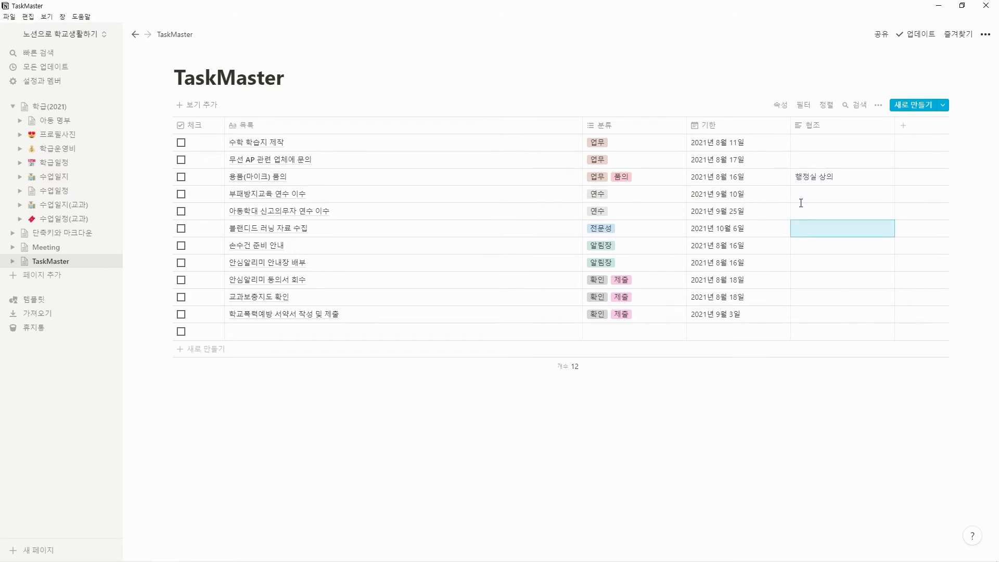
{"action": "key", "text": "Down"}
{"action": "key", "text": "Down"}
{"action": "key", "text": "Down"}
{"action": "key", "text": "Down"}
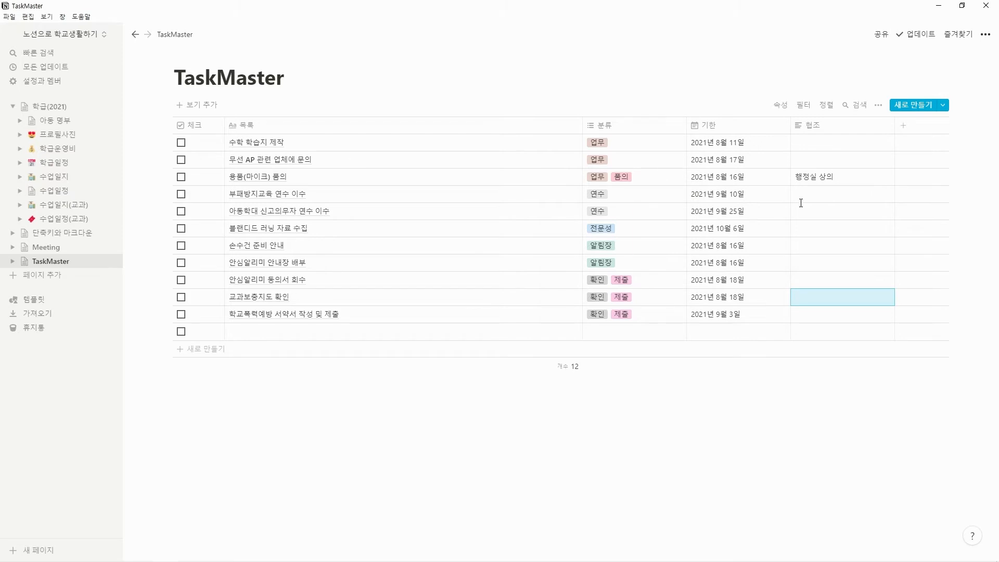
{"action": "key", "text": "Up"}
{"action": "type", "text": "2학년 4반의"}
{"action": "key", "text": "BackSpace"}
{"action": "type", "text": "로"}
{"action": "key", "text": "Return"}
{"action": "type", "text": "연구부재"}
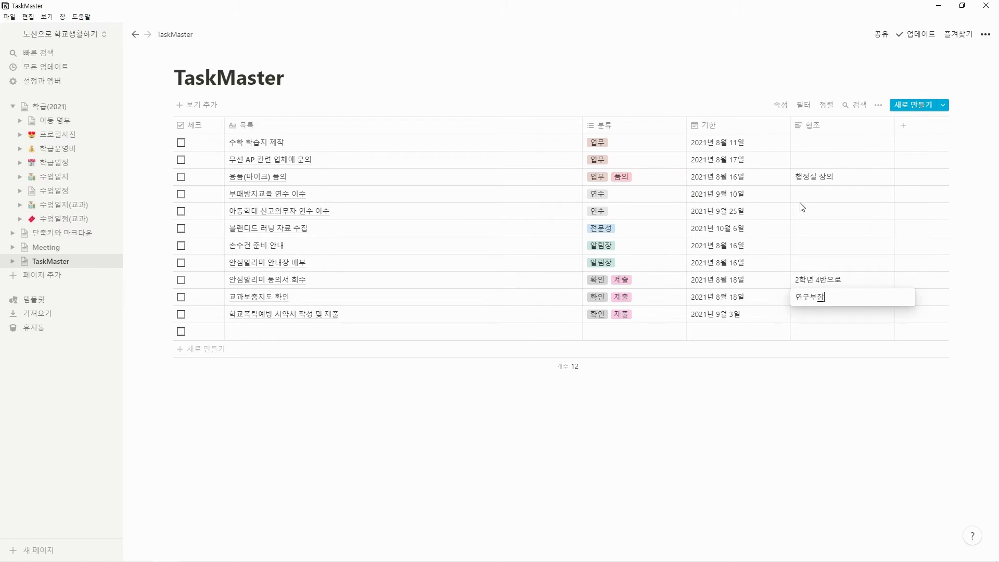
{"action": "key", "text": "Return"}
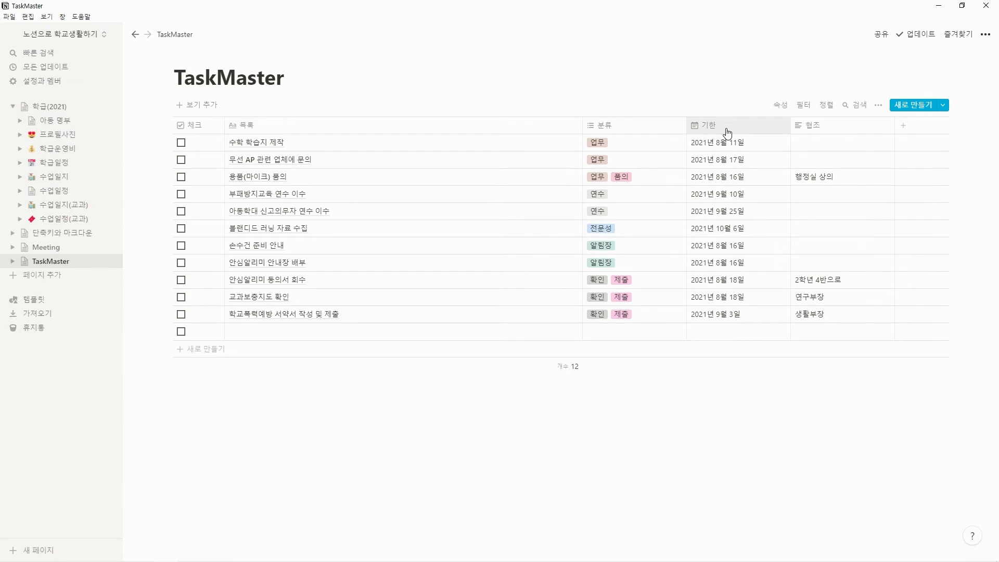
Step: Clear the 기한 date of the 블랜디드 러닝 자료 수집 task and leave the cell empty
{"action": "left_click", "coordinate": [735, 233]}
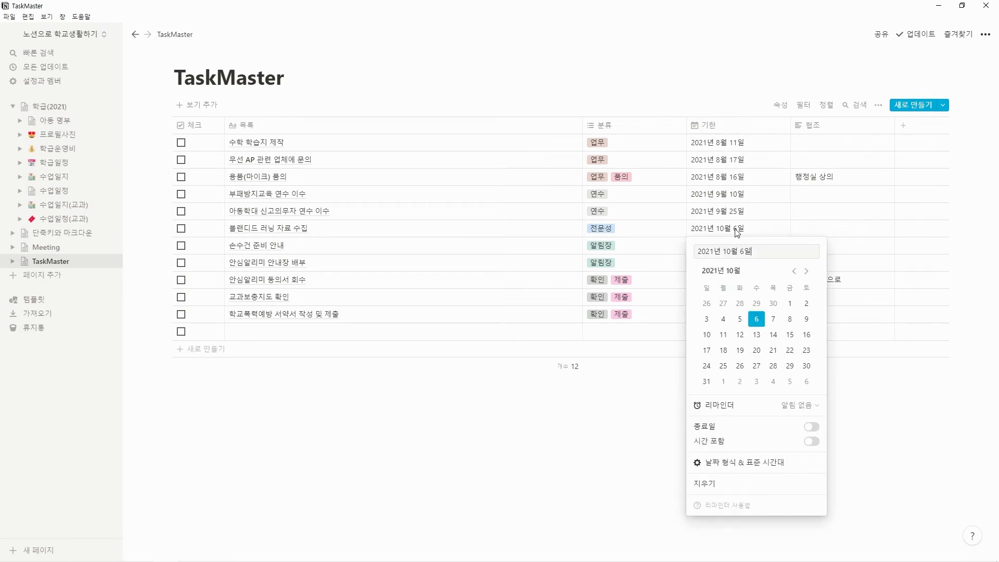
{"action": "left_click_drag", "start_coordinate": [751, 251], "coordinate": [692, 262]}
{"action": "left_click", "coordinate": [723, 484]}
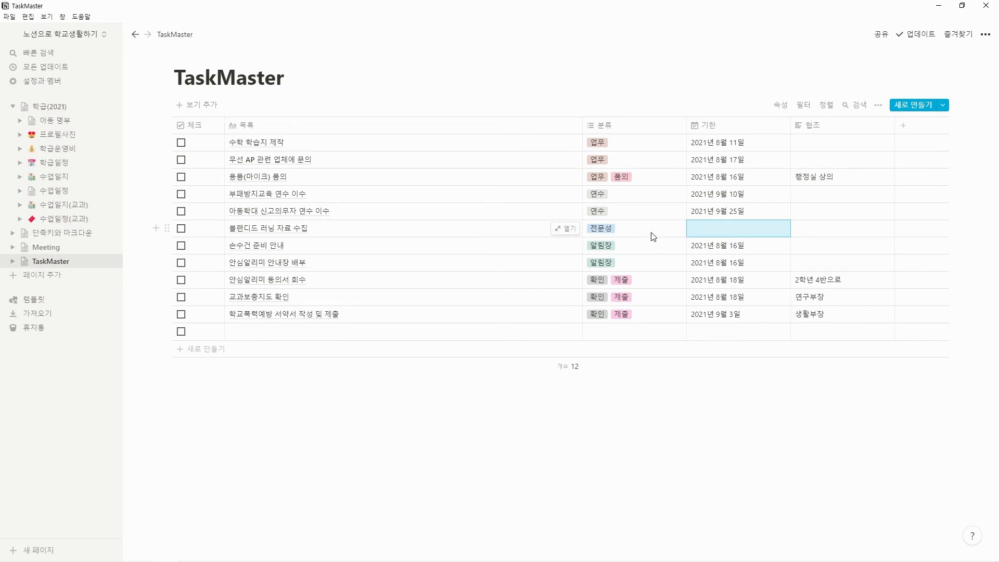
{"action": "left_click", "coordinate": [742, 234]}
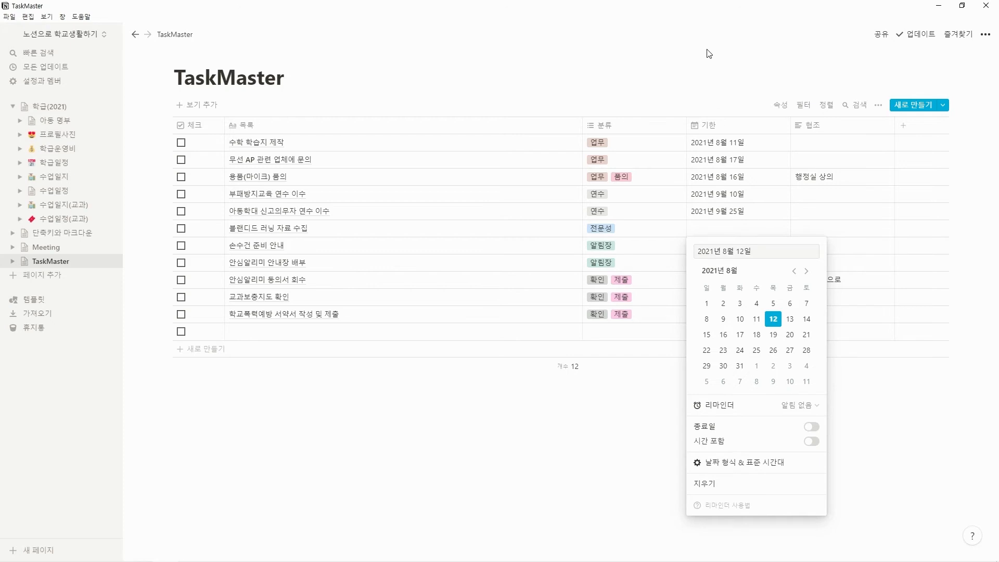
{"action": "key", "text": "Escape"}
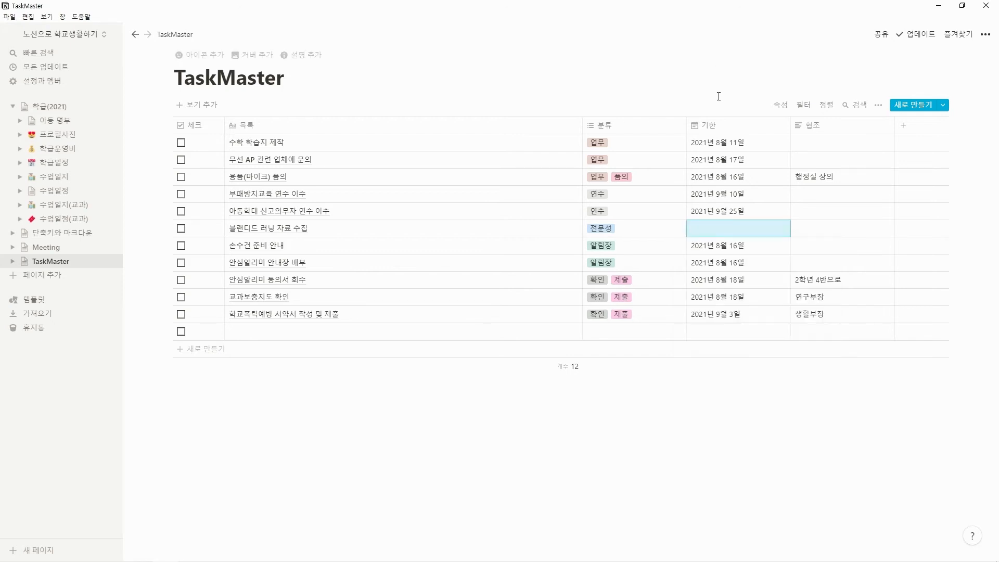
{"action": "left_click", "coordinate": [721, 423]}
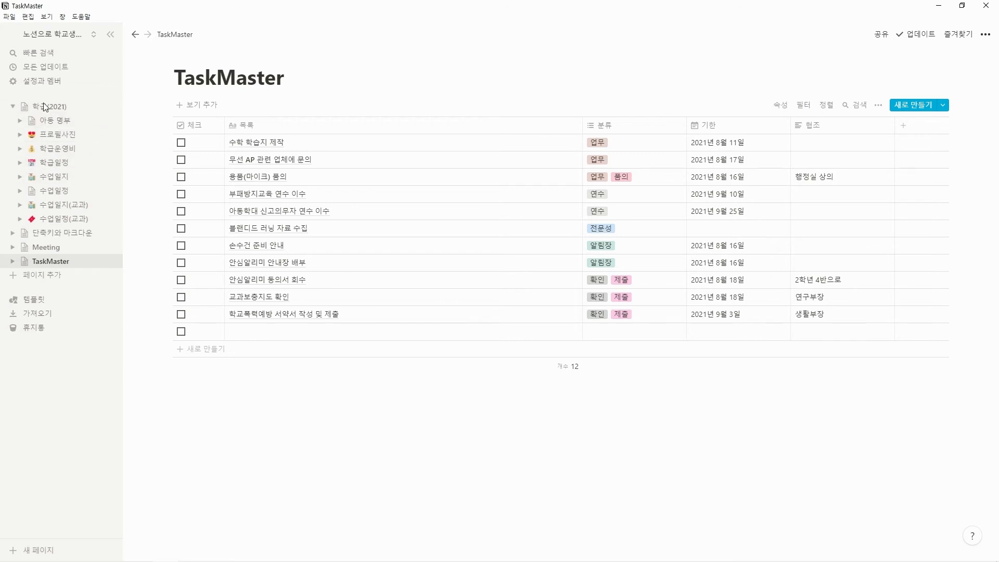
Step: Add a new top-level page to the workspace and title it 2021 Dashboard
{"action": "left_click", "coordinate": [45, 280]}
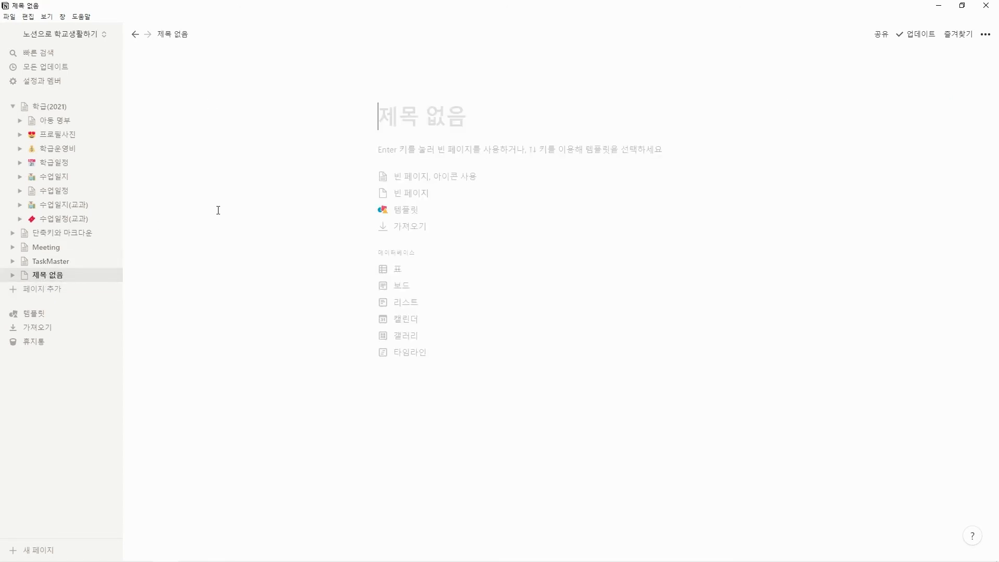
{"action": "type", "text": "2021"}
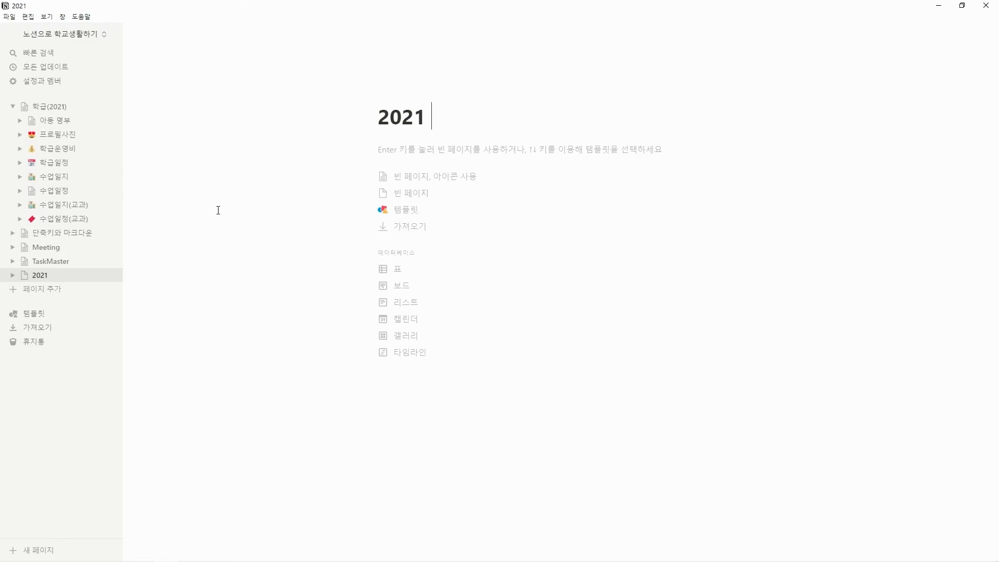
{"action": "type", "text": " ㅇ"}
{"action": "key", "text": "BackSpace"}
{"action": "key", "text": "Caps_Lock"}
{"action": "type", "text": "Das"}
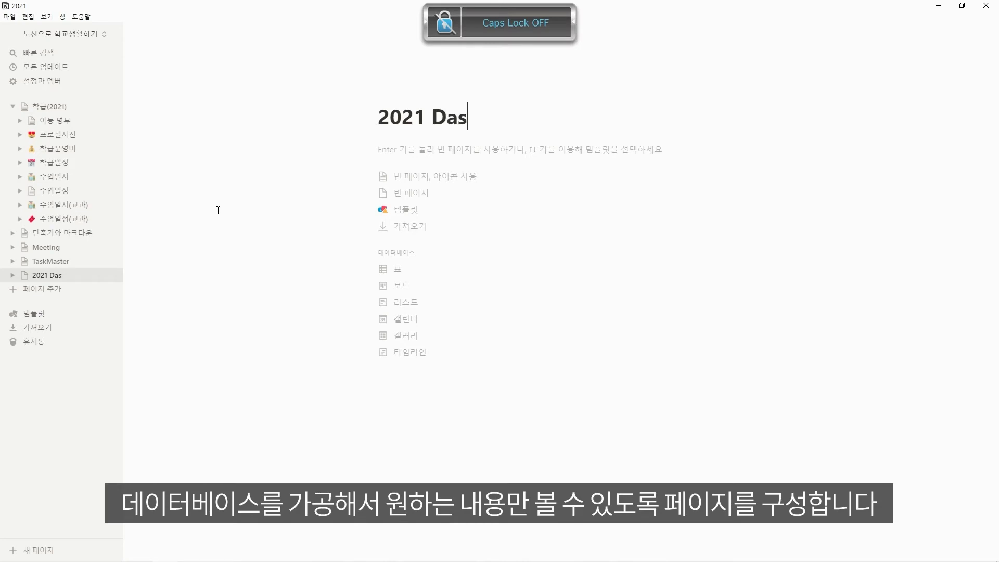
{"action": "type", "text": "hboard"}
Step: Turn on full width (전체 너비) for the 2021 Dashboard page
{"action": "left_click", "coordinate": [985, 33]}
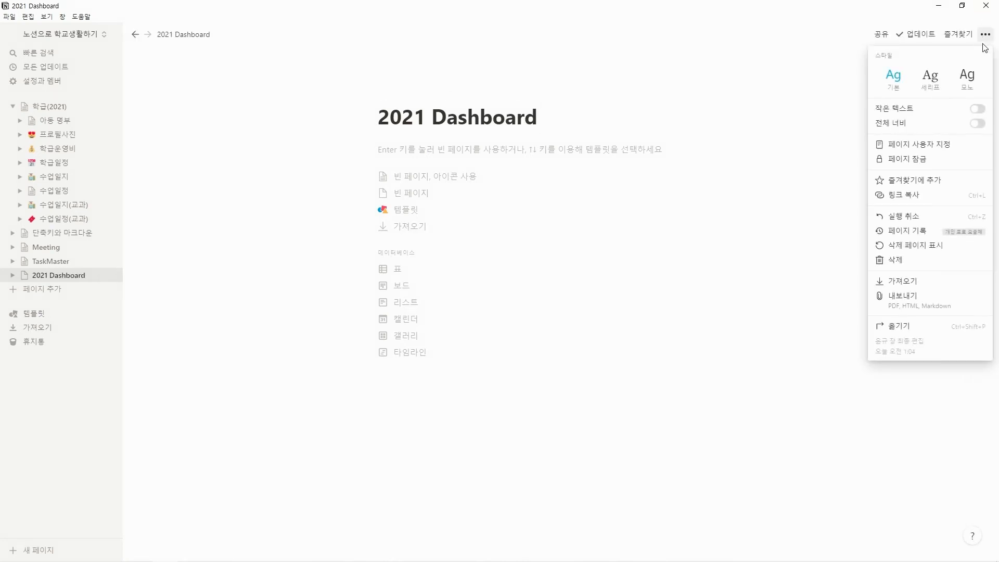
{"action": "left_click", "coordinate": [980, 125]}
{"action": "left_click", "coordinate": [348, 123]}
Step: Add an icon and a cover to the page, and change the icon to the desktop computer emoji found with "com"
{"action": "left_click", "coordinate": [204, 96]}
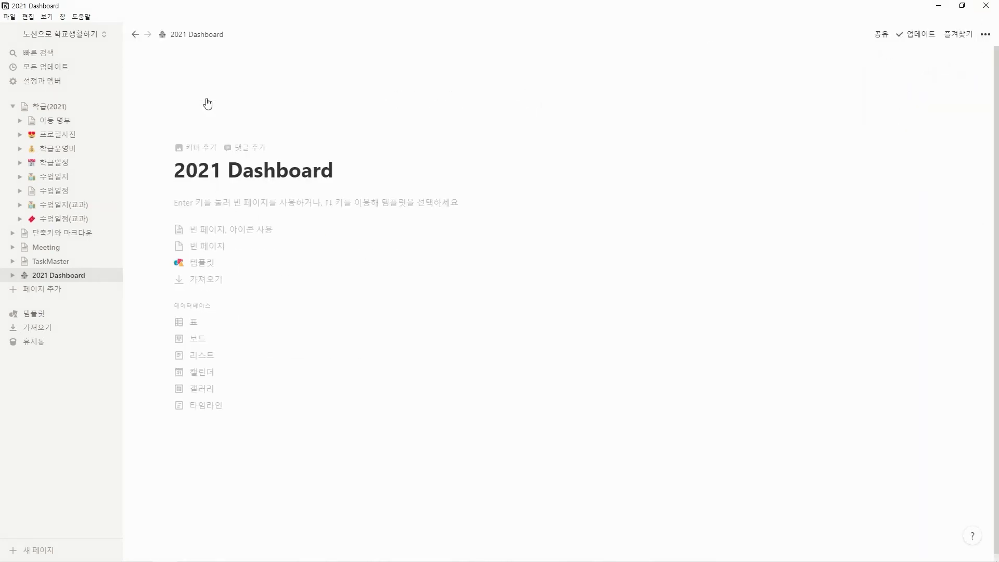
{"action": "left_click", "coordinate": [211, 149]}
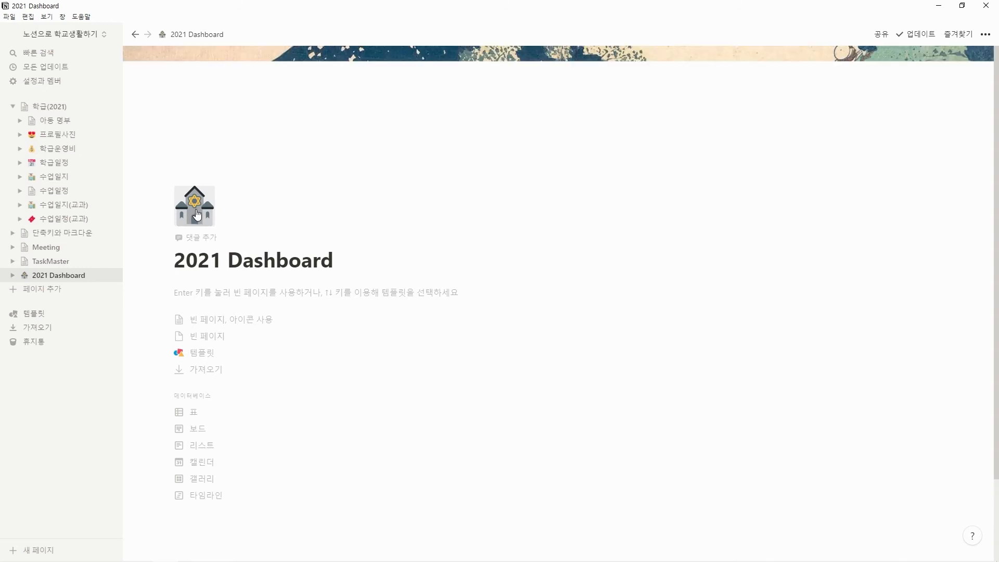
{"action": "left_click", "coordinate": [197, 214]}
{"action": "type", "text": "com"}
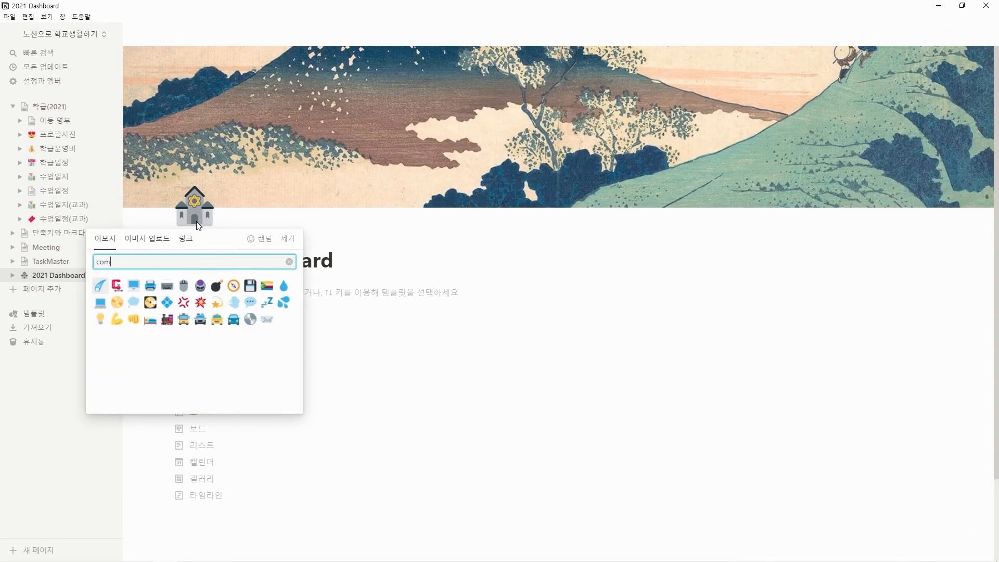
{"action": "left_click", "coordinate": [134, 285]}
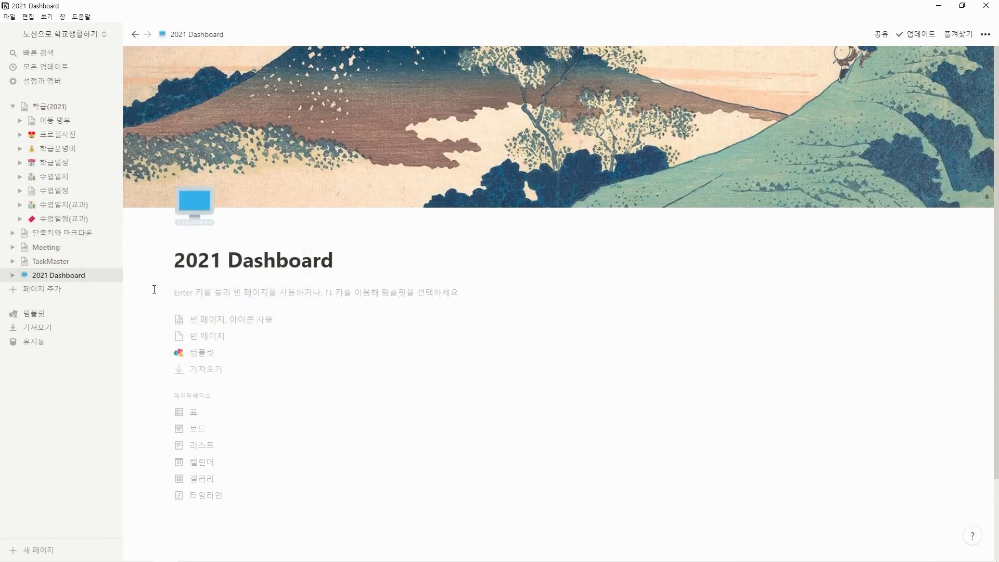
Step: Replace the cover with the first Unsplash photo for "2021" and reposition it so the digits fit inside the banner
{"action": "left_click", "coordinate": [890, 197]}
{"action": "left_click", "coordinate": [821, 215]}
{"action": "type", "text": "2021"}
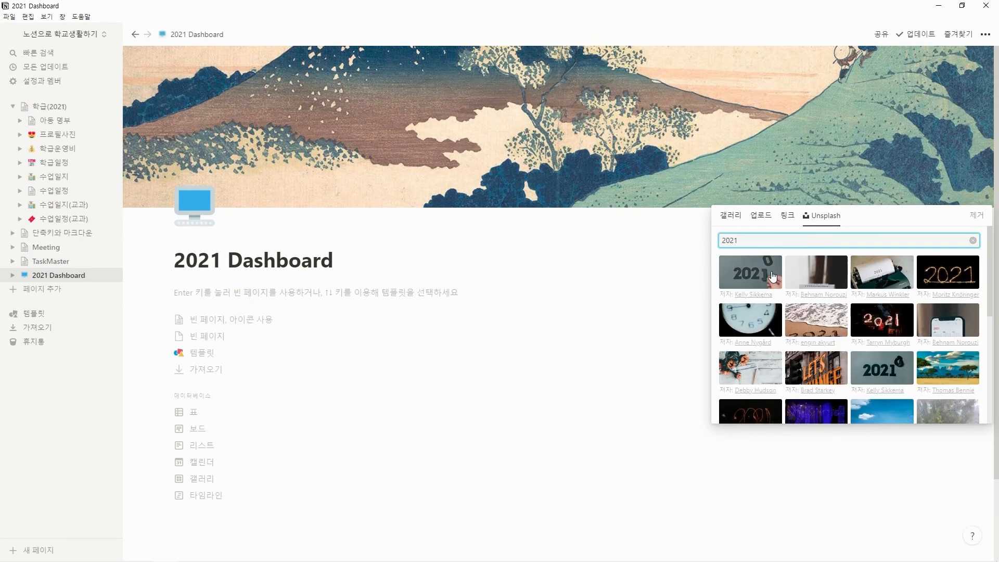
{"action": "left_click", "coordinate": [774, 277]}
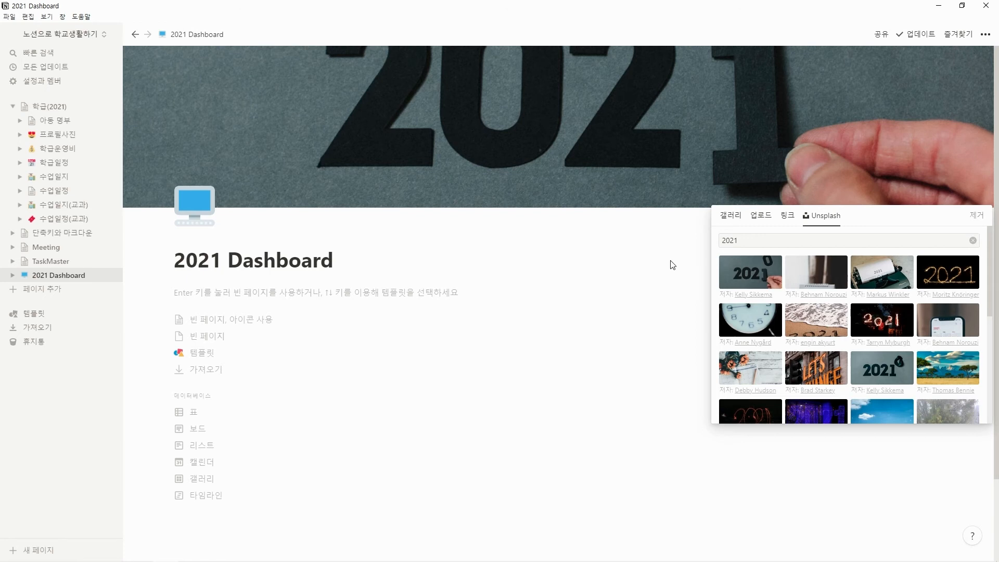
{"action": "left_click", "coordinate": [677, 258]}
{"action": "left_click", "coordinate": [923, 196]}
{"action": "left_click_drag", "start_coordinate": [826, 147], "coordinate": [831, 180]}
{"action": "left_click", "coordinate": [904, 197]}
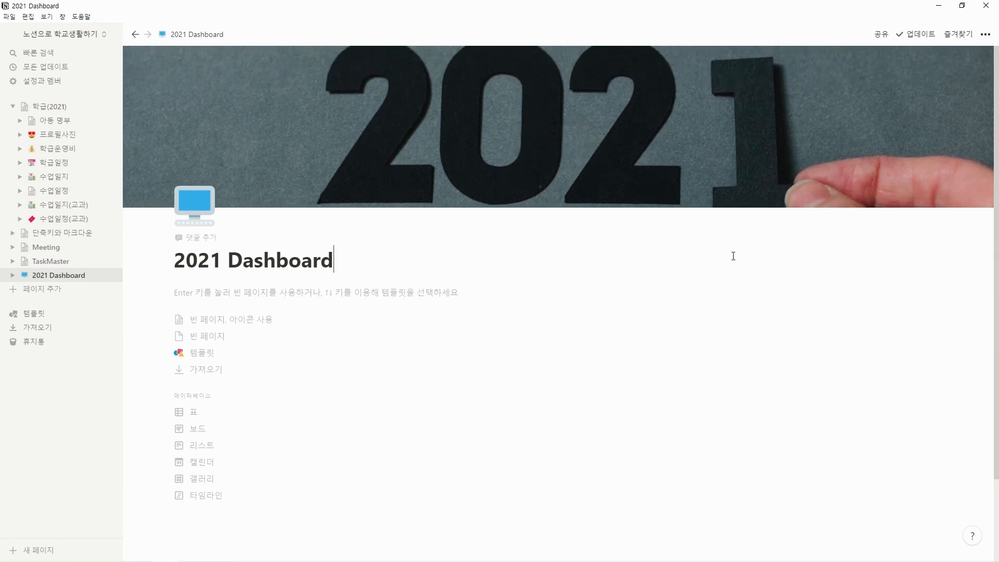
Step: Make the dashboard an empty page and write the two lines 할일(기한있음) and 할일(기한없음)
{"action": "left_click", "coordinate": [220, 339]}
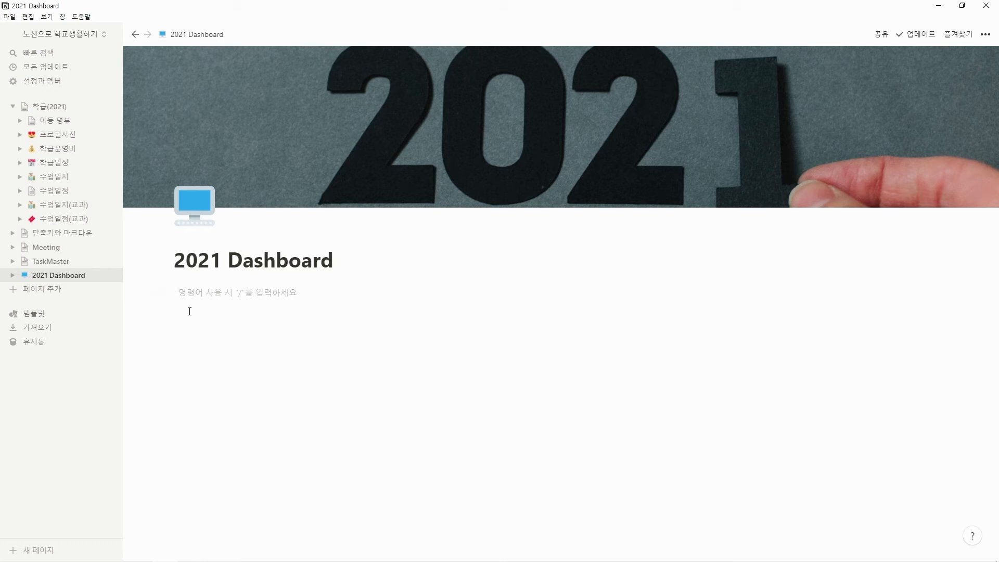
{"action": "type", "text": "gk"}
{"action": "key", "text": "BackSpace"}
{"action": "key", "text": "BackSpace"}
{"action": "key", "text": "Hangul"}
{"action": "type", "text": "ㅎㅏㄹ일(기한이"}
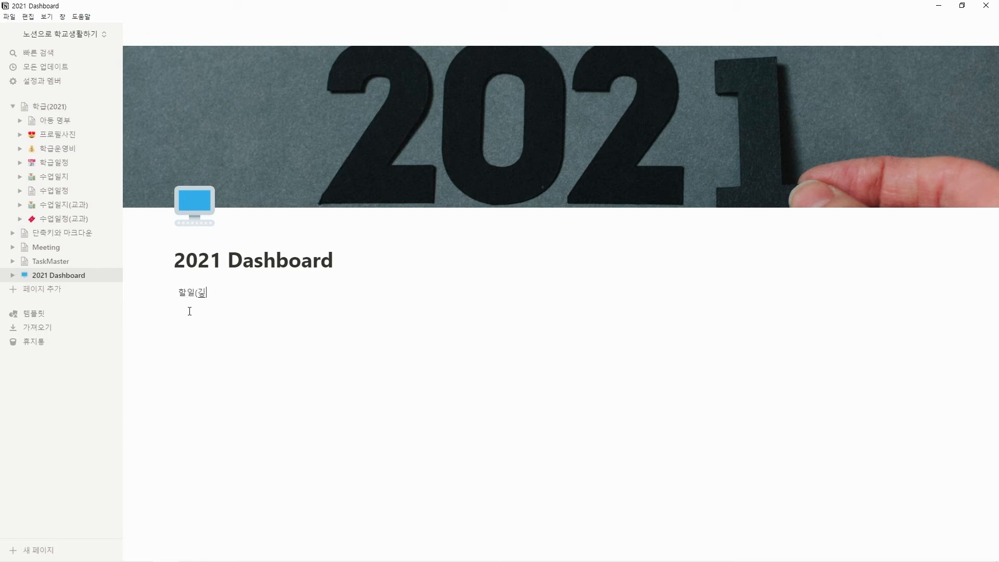
{"action": "type", "text": "ㅆ음)"}
{"action": "key", "text": "Return"}
{"action": "type", "text": "할일(깋ㅏㄴ없음)"}
Step: Insert a divider line below 할일(기한있음)
{"action": "left_click", "coordinate": [241, 292]}
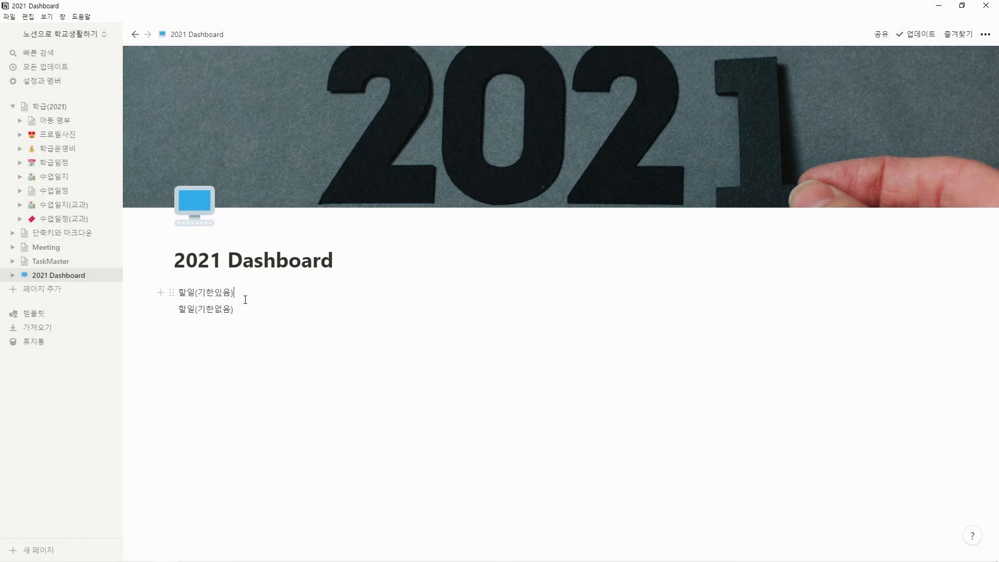
{"action": "key", "text": "Return"}
{"action": "type", "text": "---"}
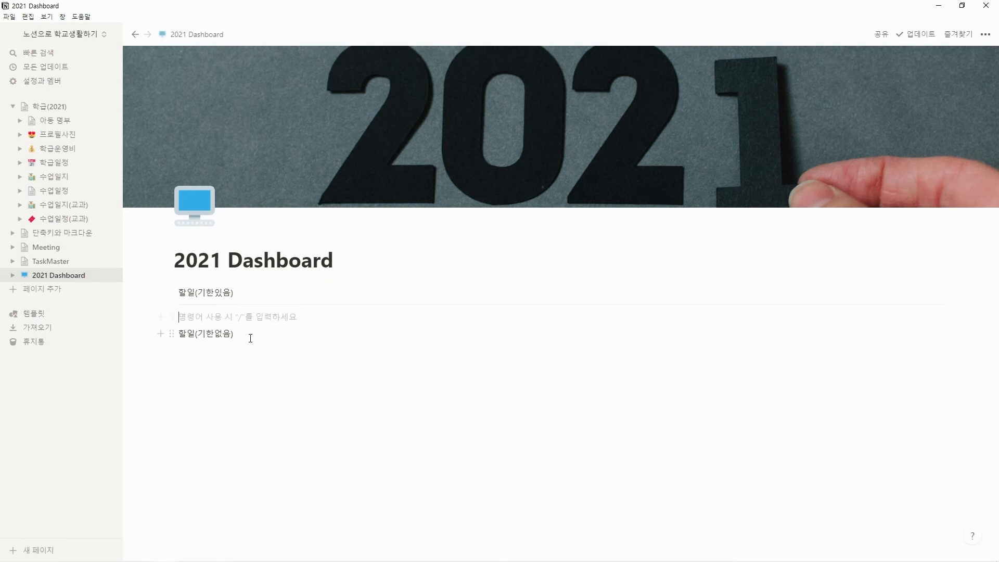
Step: Insert a divider line below 할일(기한없음)
{"action": "left_click", "coordinate": [250, 337]}
{"action": "key", "text": "Return"}
{"action": "type", "text": "---"}
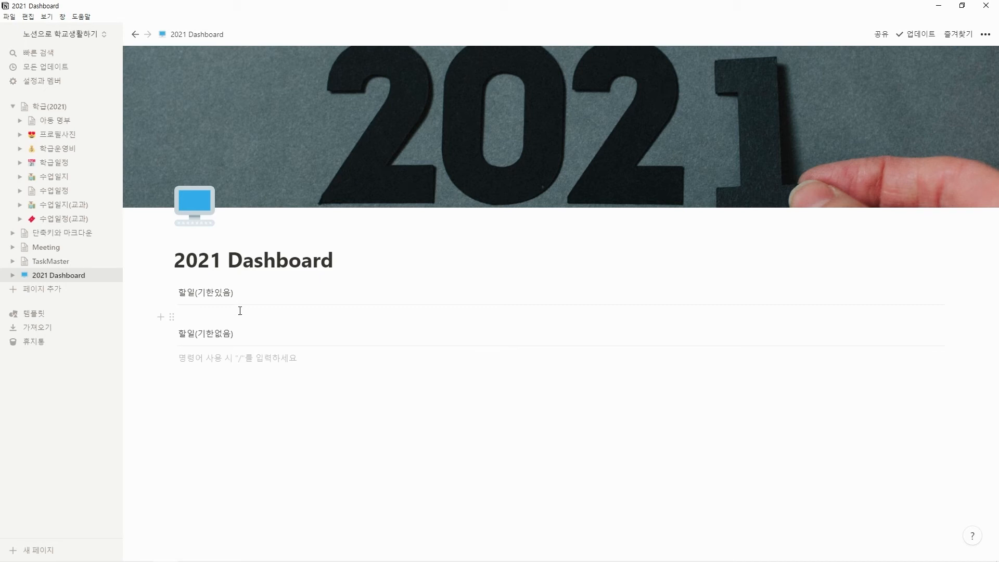
Step: Turn the lines 할일(기한있음) and 할일(기한없음) into medium section headings (제목2)
{"action": "left_click", "coordinate": [216, 316]}
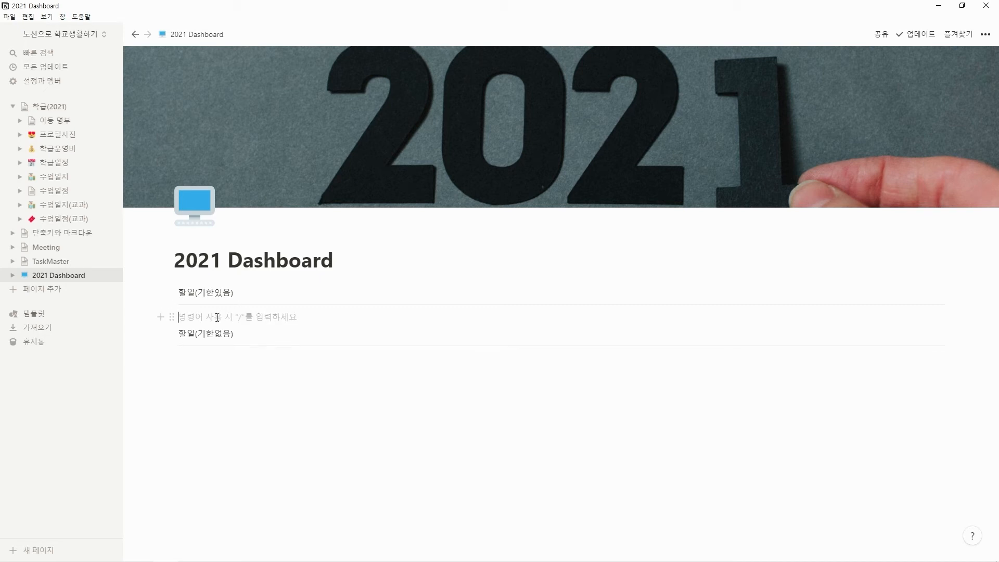
{"action": "left_click", "coordinate": [219, 299]}
{"action": "type", "text": "##"}
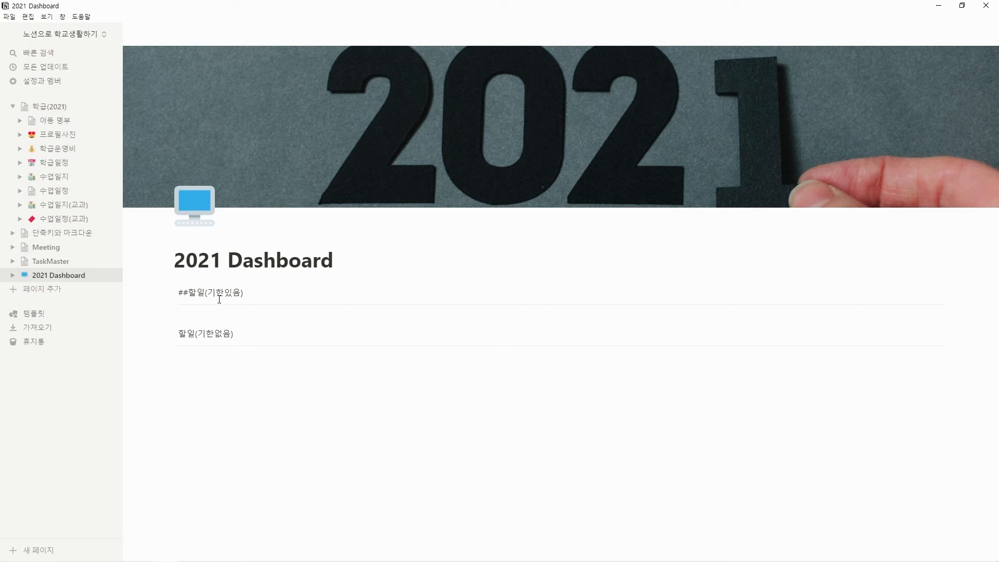
{"action": "left_click", "coordinate": [172, 337]}
{"action": "key", "text": "Escape"}
{"action": "left_click", "coordinate": [179, 337]}
{"action": "type", "text": "##"}
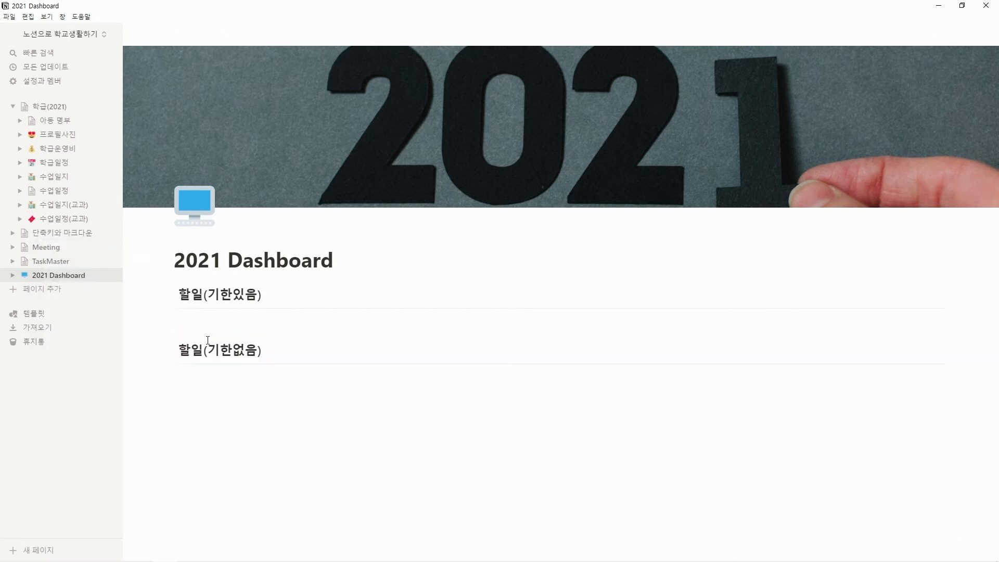
Step: Insert a linked view of the TaskMaster database in the empty line under the 할일(기한있음) heading
{"action": "left_click", "coordinate": [184, 319]}
{"action": "type", "text": "/"}
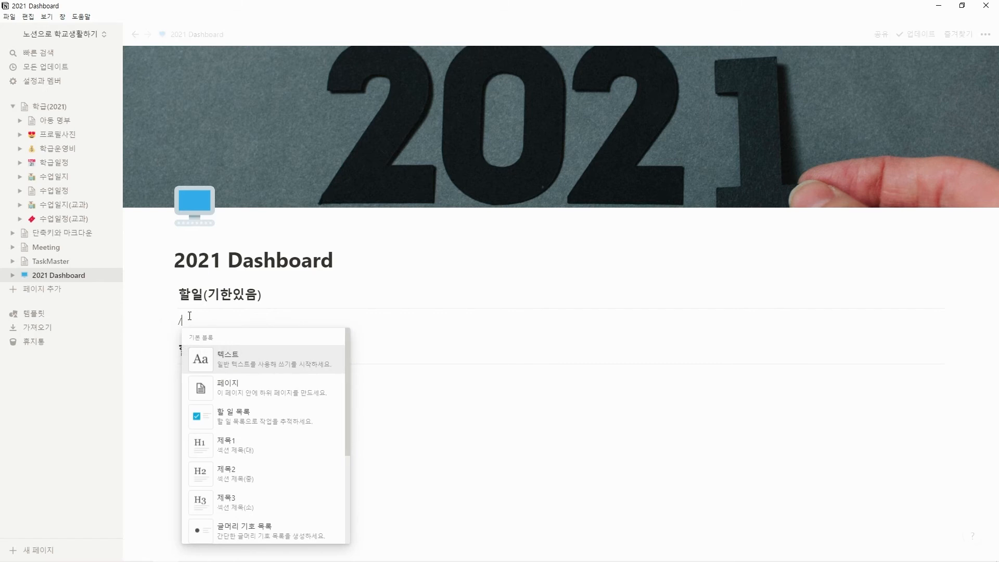
{"action": "type", "text": "링크"}
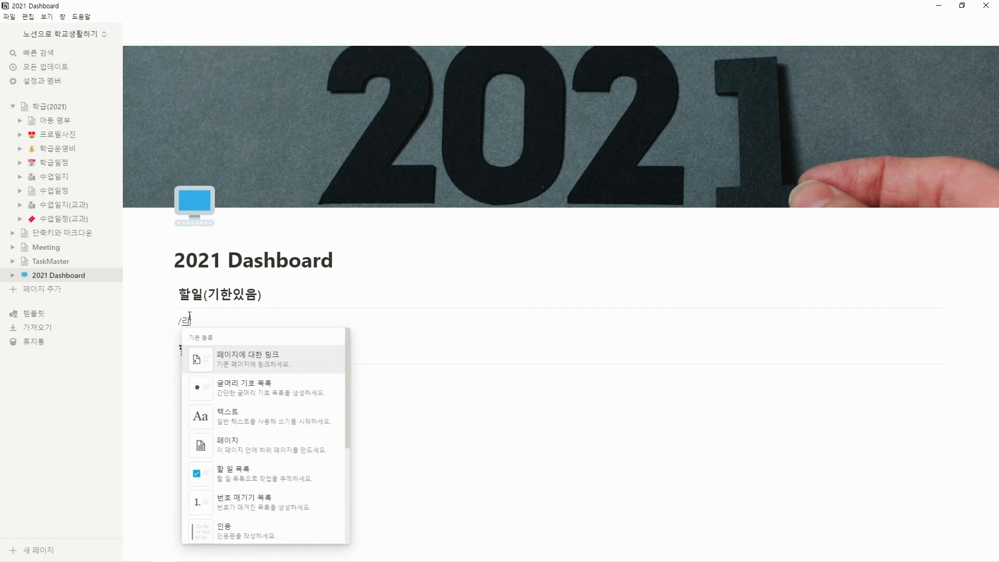
{"action": "left_click", "coordinate": [287, 420]}
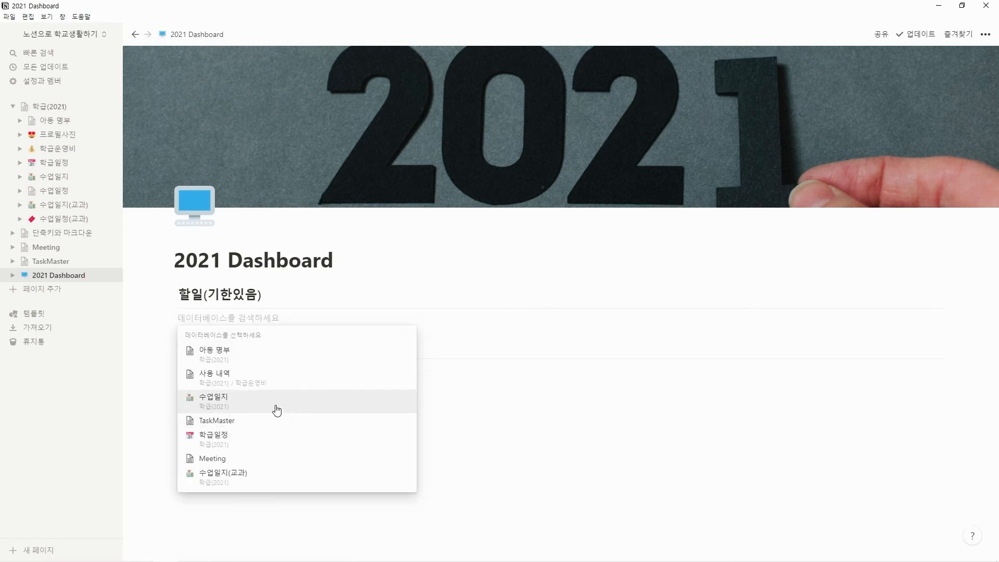
{"action": "left_click", "coordinate": [252, 417]}
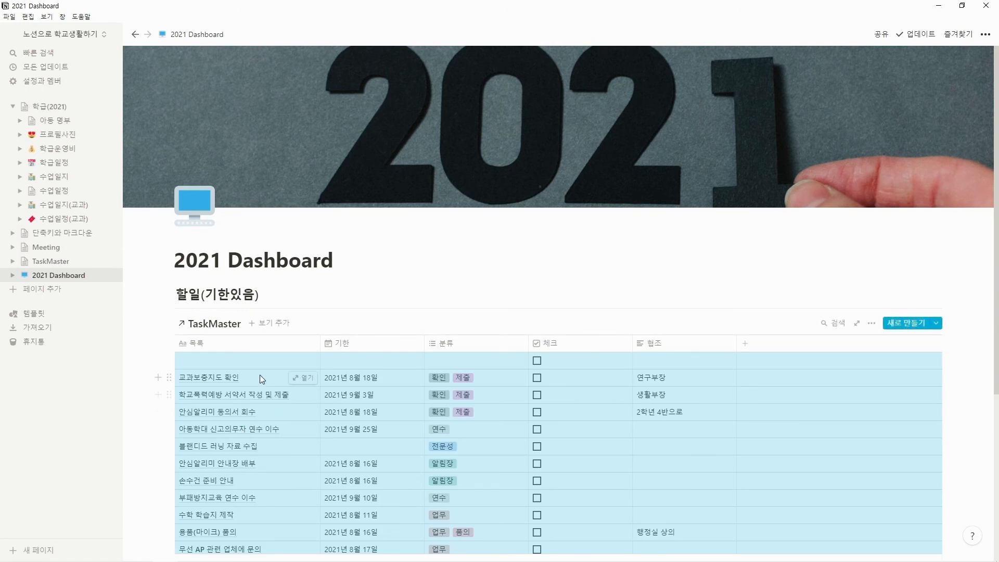
{"action": "scroll", "coordinate": [257, 372], "scroll_direction": "down", "scroll_amount": 3}
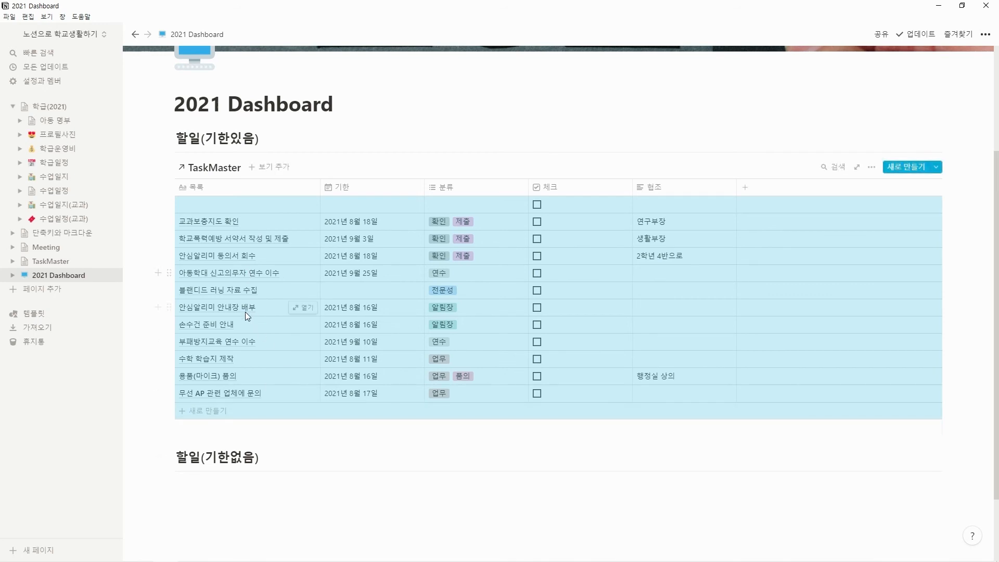
{"action": "scroll", "coordinate": [245, 312], "scroll_direction": "up", "scroll_amount": 2}
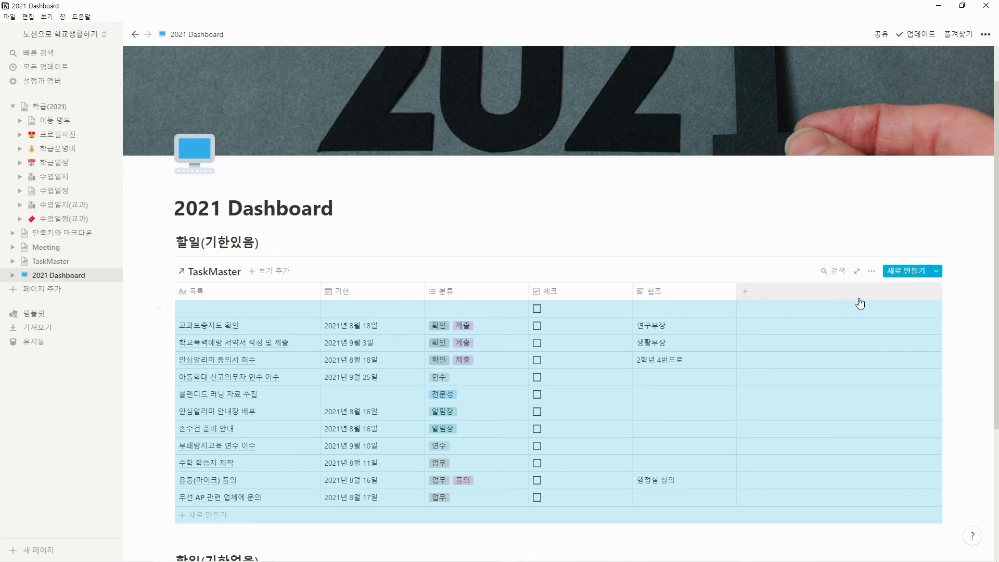
Step: Add a filter on the 기한 property to the linked TaskMaster table
{"action": "left_click", "coordinate": [870, 271]}
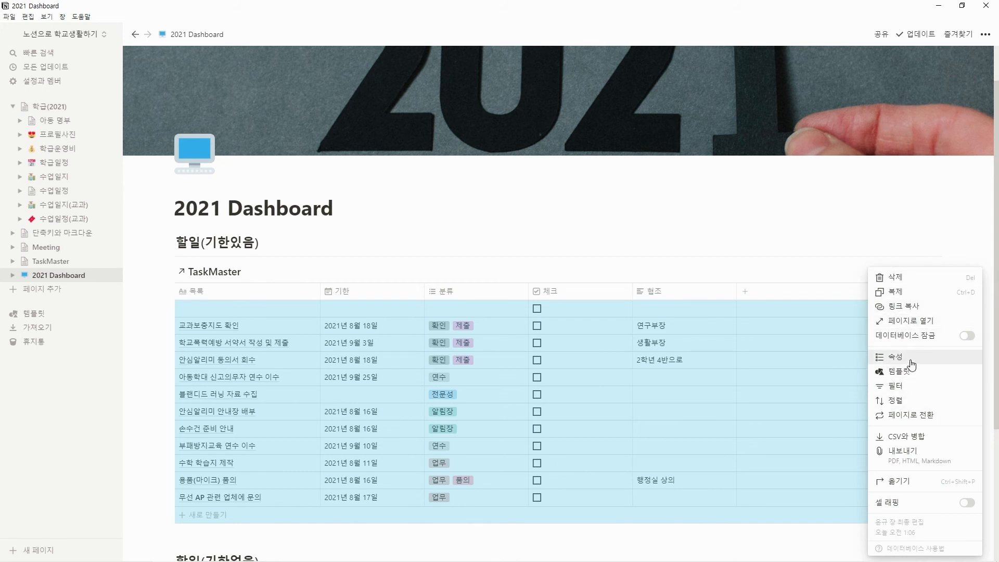
{"action": "left_click", "coordinate": [911, 386]}
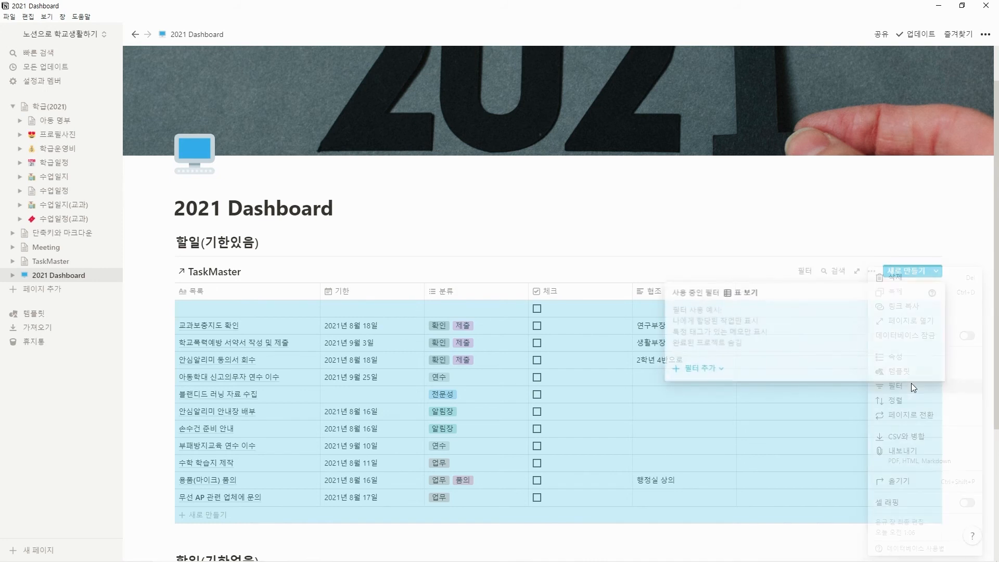
{"action": "left_click", "coordinate": [709, 370]}
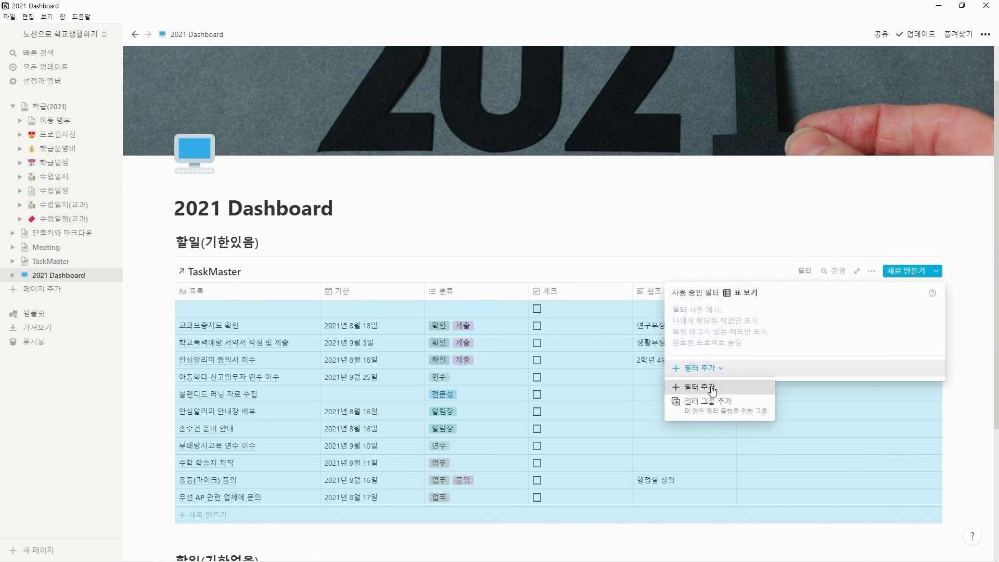
{"action": "left_click", "coordinate": [711, 386]}
{"action": "left_click", "coordinate": [735, 315]}
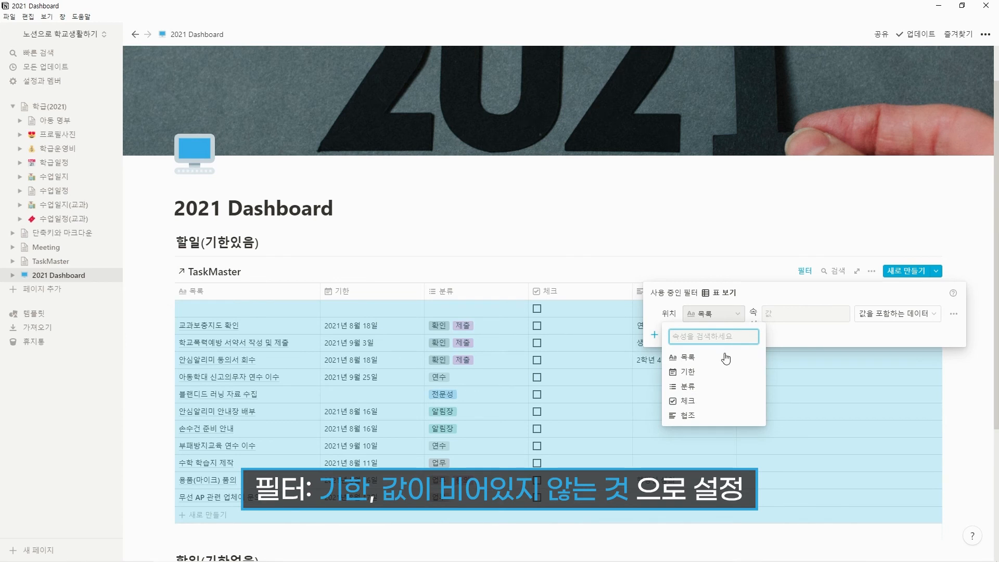
{"action": "left_click", "coordinate": [712, 372]}
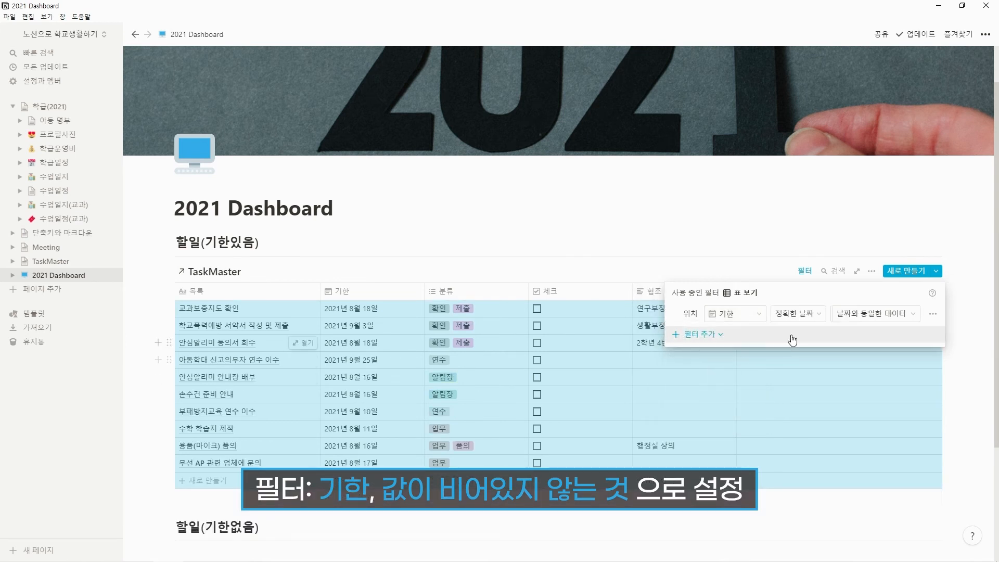
Step: Set the 기한 filter's condition to 값이 비어 있지 않은 데이터 and leave the filter settings
{"action": "left_click", "coordinate": [795, 313]}
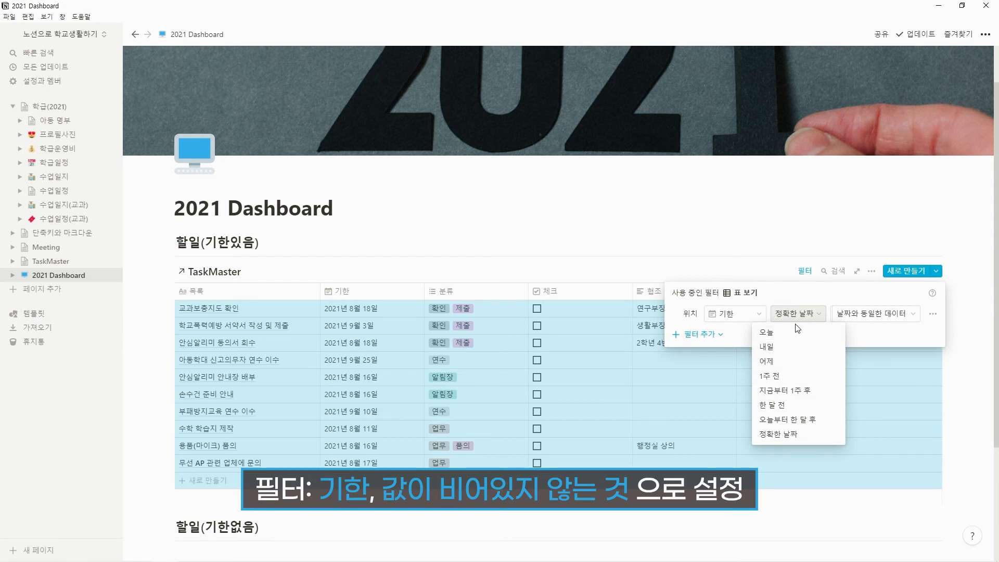
{"action": "left_click", "coordinate": [863, 314]}
{"action": "left_click", "coordinate": [875, 314]}
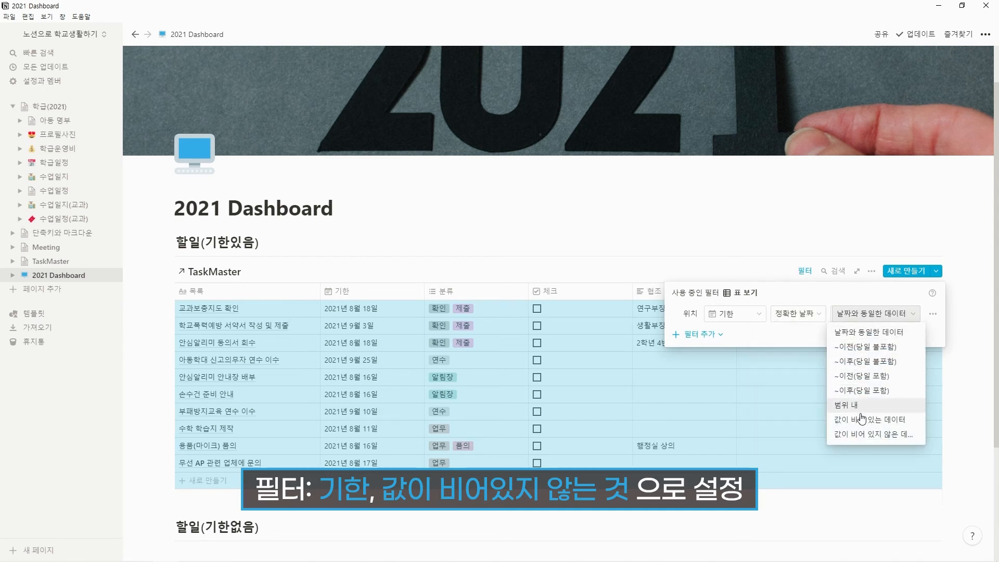
{"action": "left_click", "coordinate": [858, 435]}
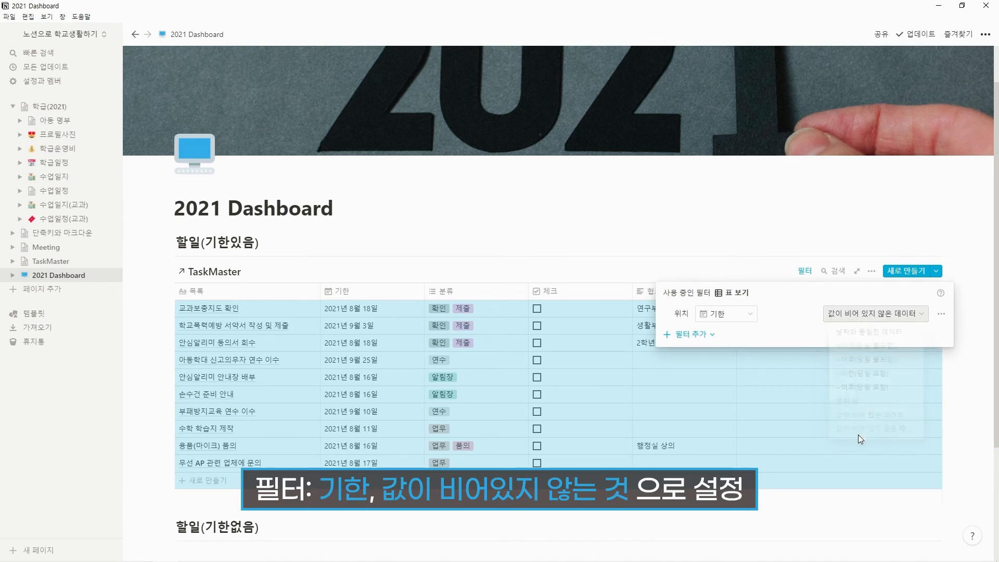
{"action": "left_click", "coordinate": [746, 316]}
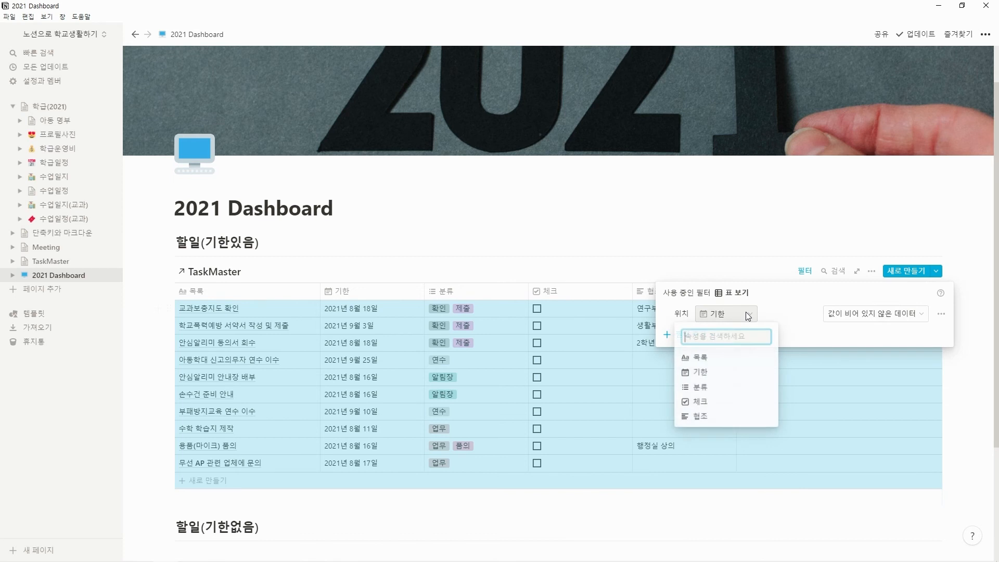
{"action": "left_click", "coordinate": [858, 315]}
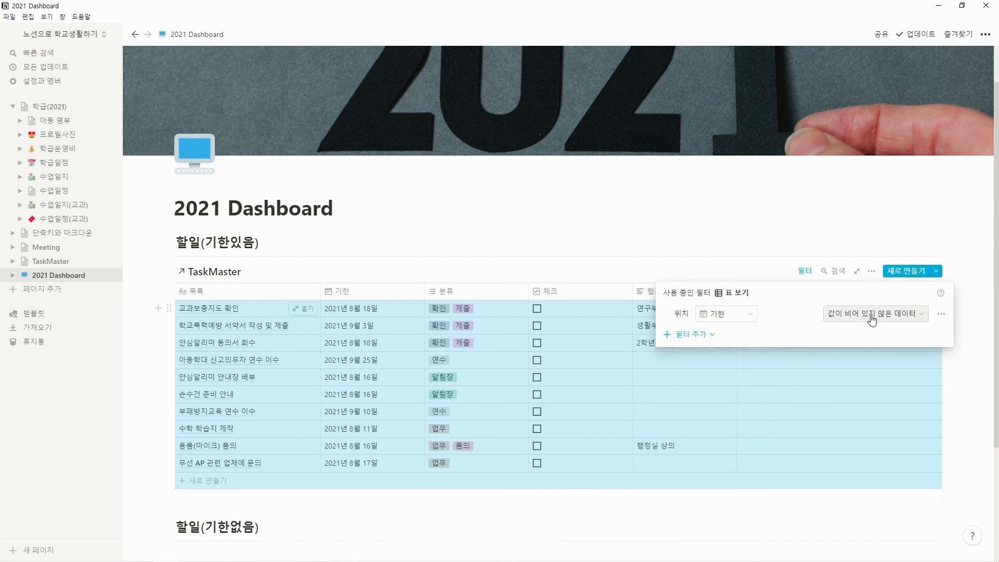
{"action": "left_click", "coordinate": [873, 316]}
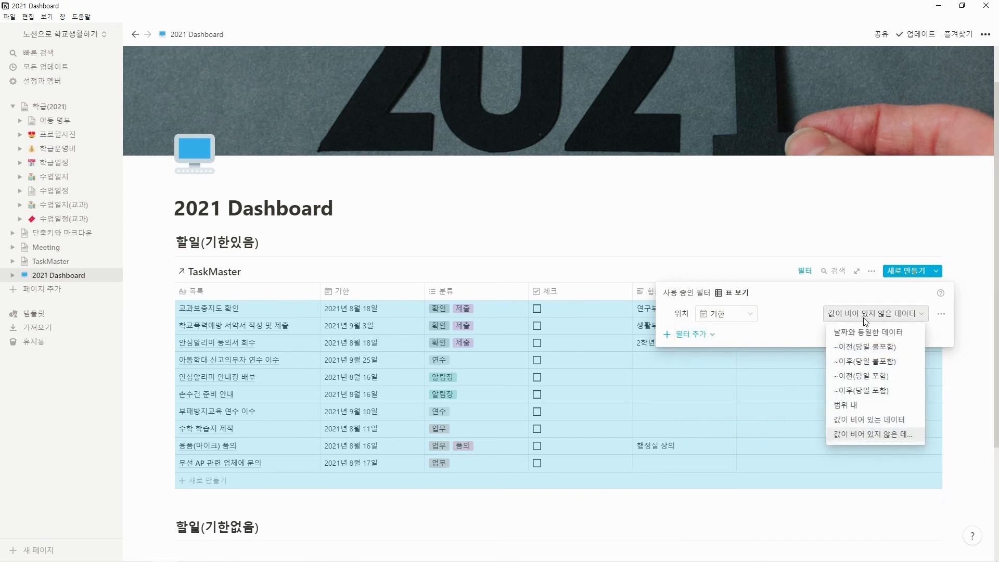
{"action": "left_click", "coordinate": [811, 316]}
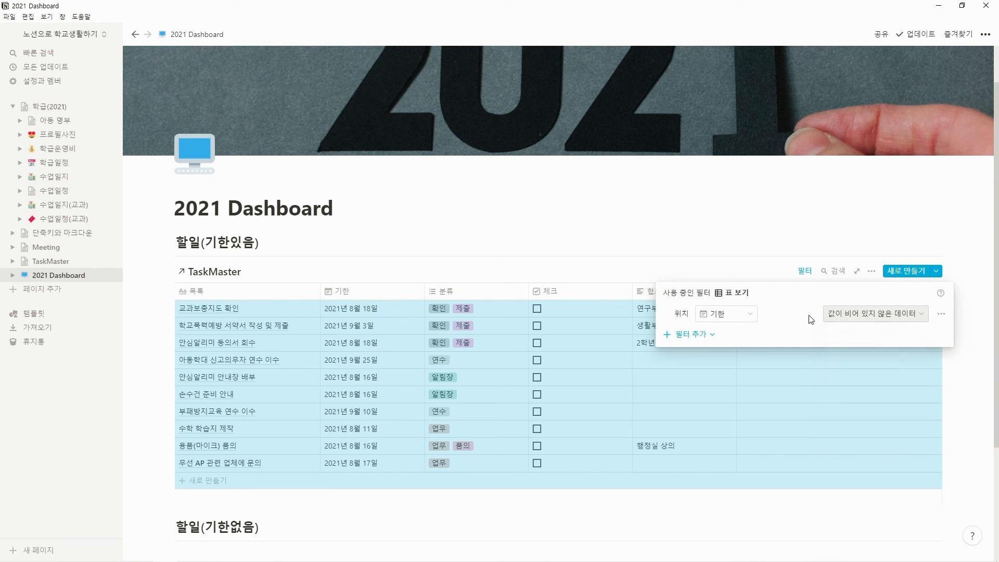
{"action": "left_click", "coordinate": [750, 237]}
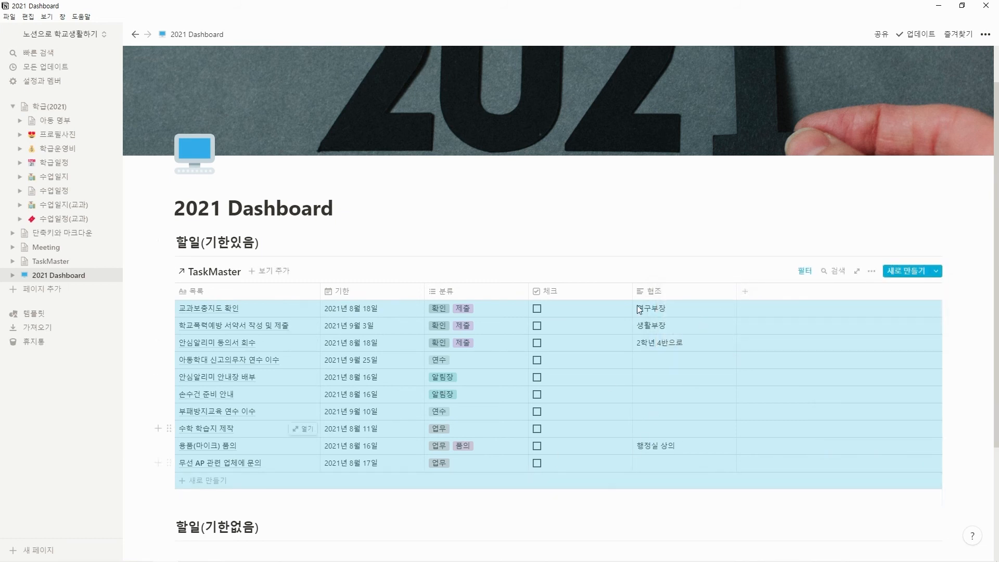
{"action": "left_click", "coordinate": [644, 276]}
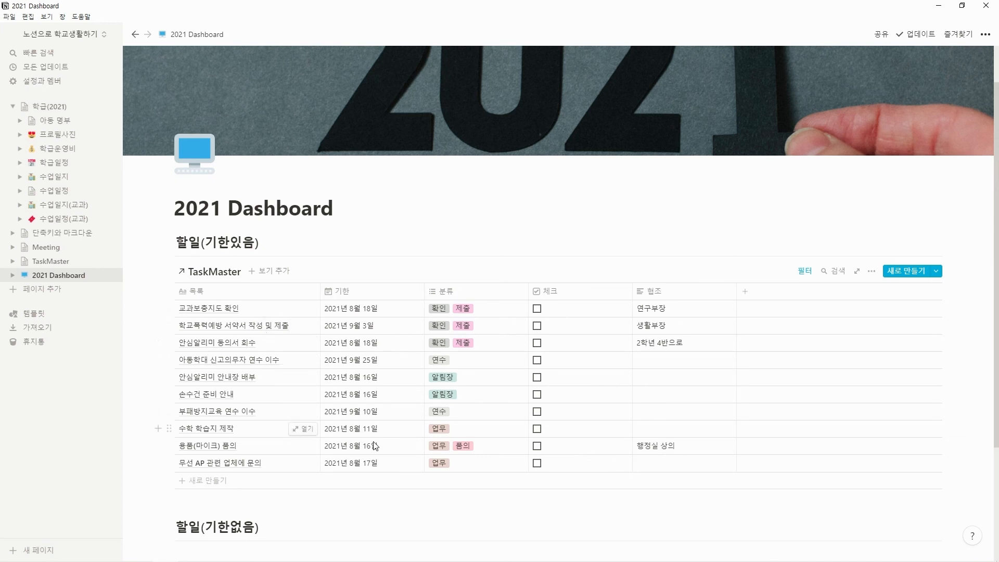
Step: Place a narrowed 체크 column before 목록 and check off 아동학대 신고의무자 연수 이수, 수학 학습지 제작 and 무선 AP 관련 업체에 문의
{"action": "left_click_drag", "start_coordinate": [580, 300], "coordinate": [195, 312]}
{"action": "left_click_drag", "start_coordinate": [279, 293], "coordinate": [226, 296]}
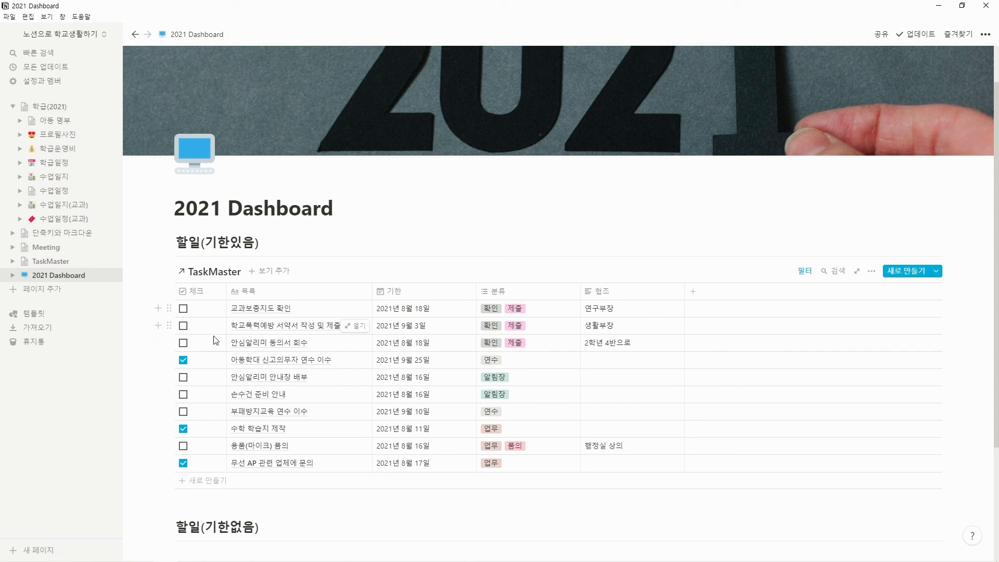
{"action": "left_click", "coordinate": [183, 362]}
Step: Add a second filter, 체크 unchecked with 값과 동일한 데이터, and check off 부패방지교육 연수 이수 in the filtered table
{"action": "left_click", "coordinate": [805, 274]}
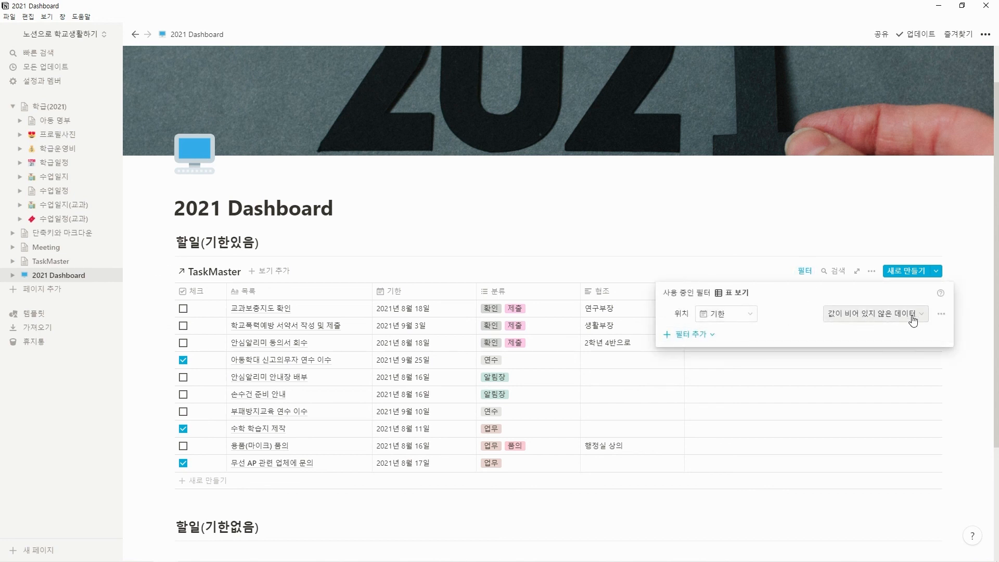
{"action": "left_click", "coordinate": [685, 339]}
{"action": "left_click", "coordinate": [690, 353]}
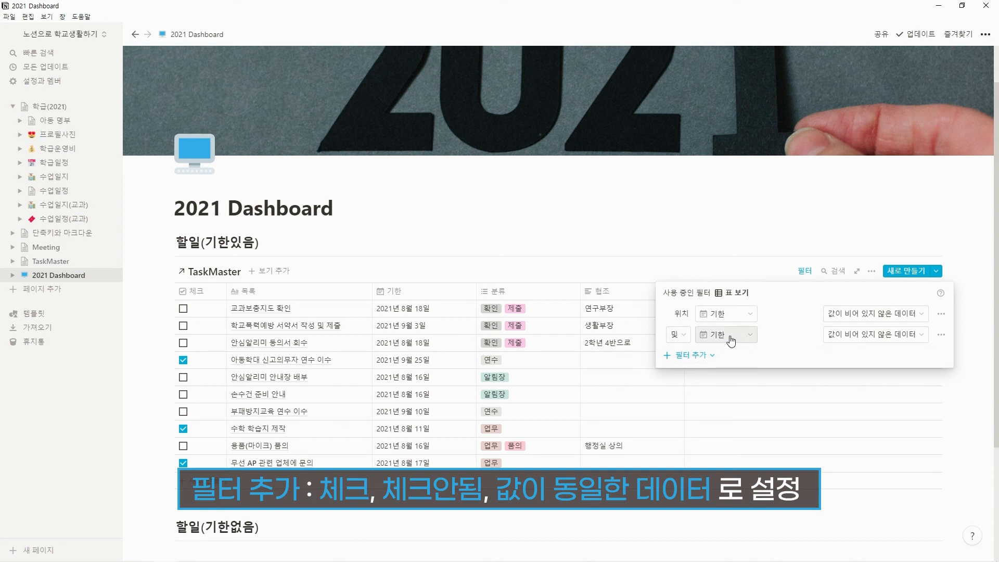
{"action": "left_click", "coordinate": [754, 341]}
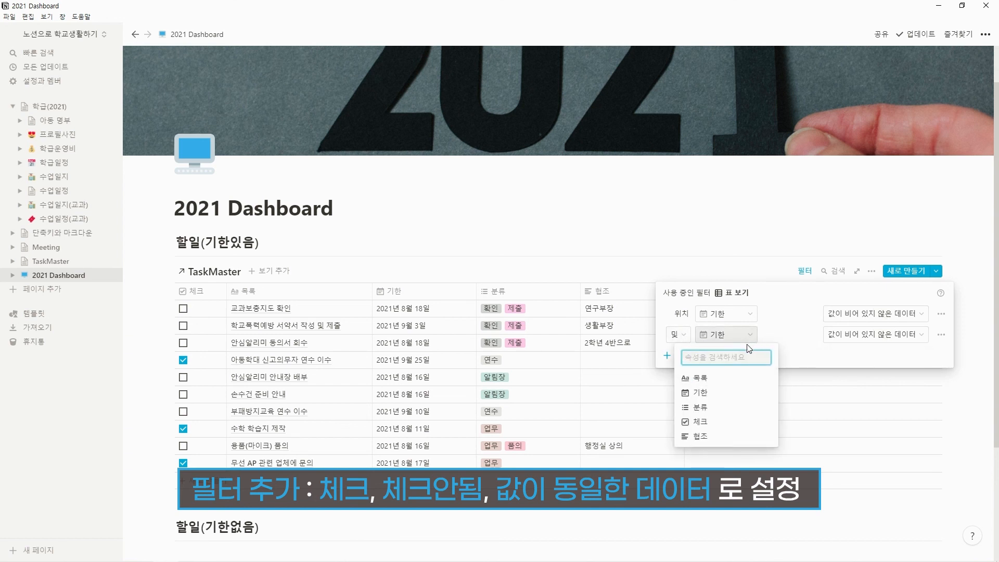
{"action": "left_click", "coordinate": [715, 423]}
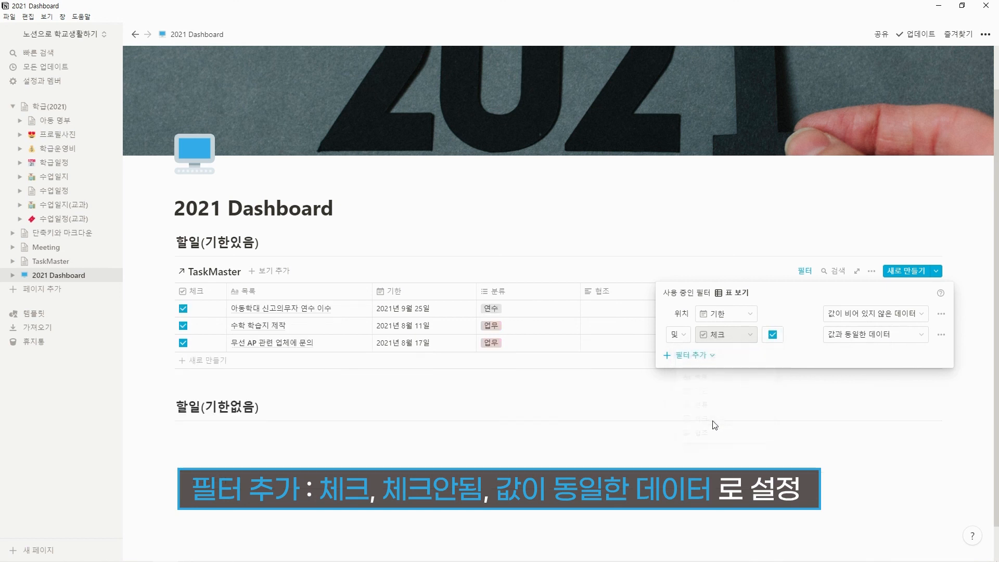
{"action": "left_click", "coordinate": [773, 335]}
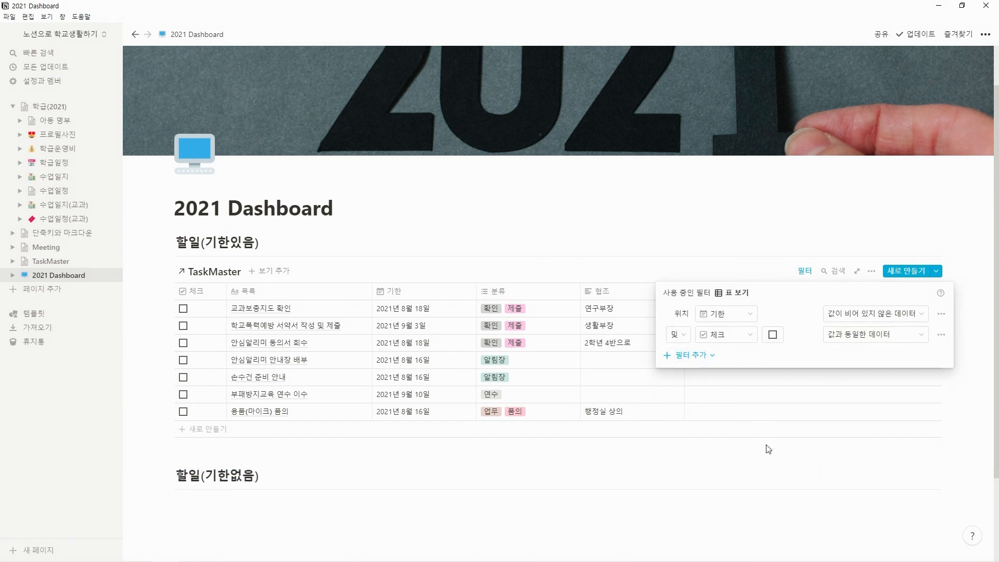
{"action": "left_click", "coordinate": [671, 232]}
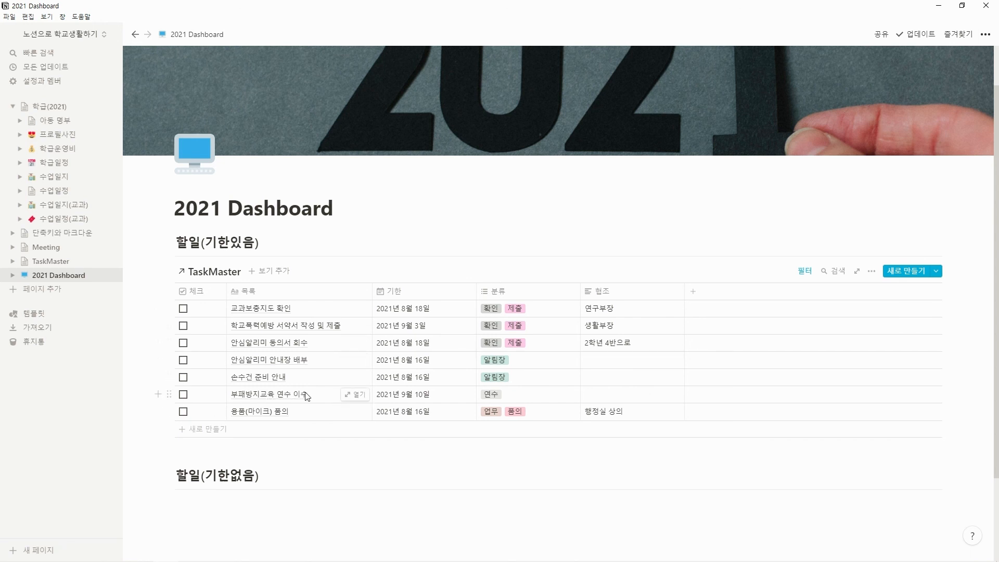
{"action": "left_click", "coordinate": [183, 394]}
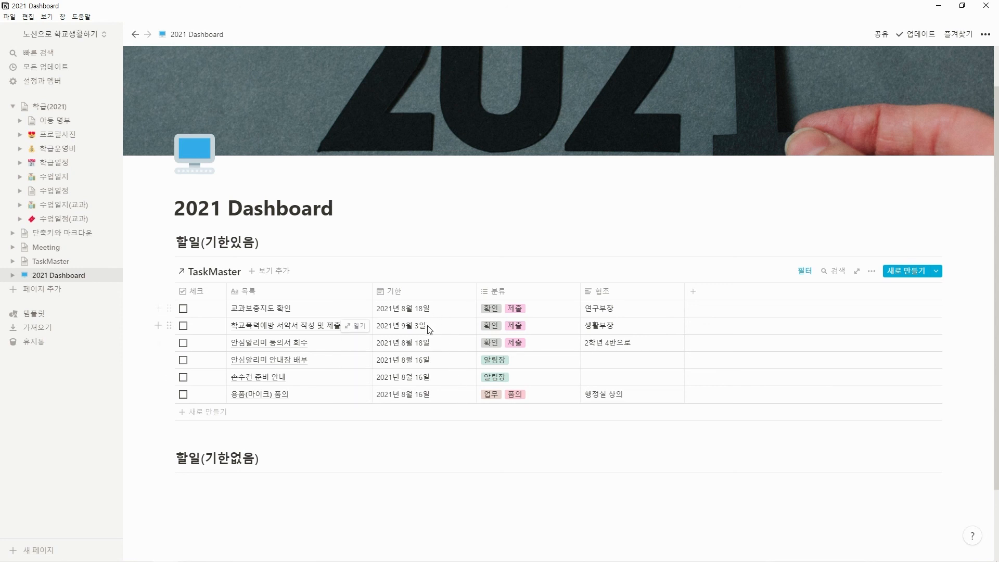
Step: Sort the linked TaskMaster table by 기한 in 오름차순 order
{"action": "left_click", "coordinate": [872, 272]}
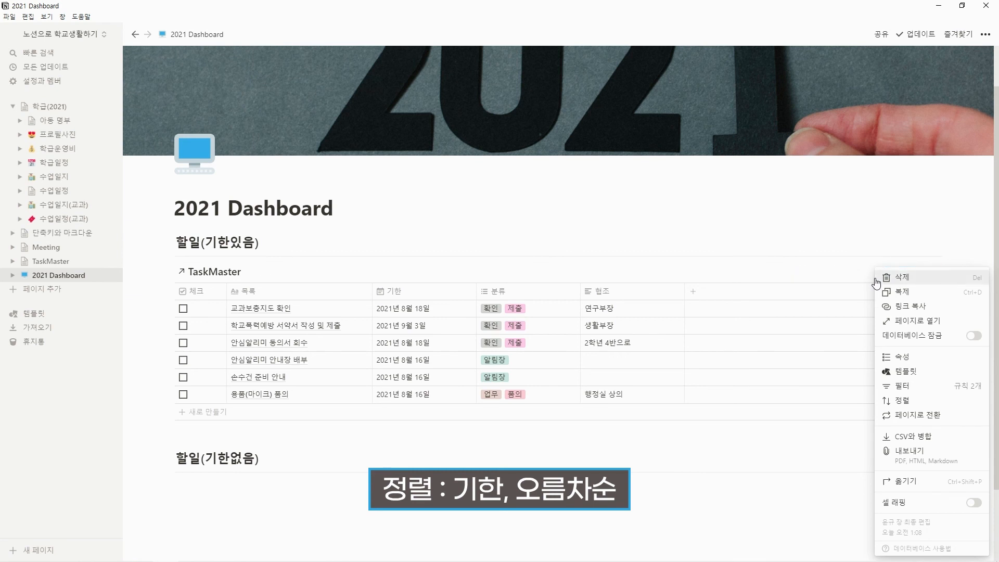
{"action": "left_click", "coordinate": [896, 403]}
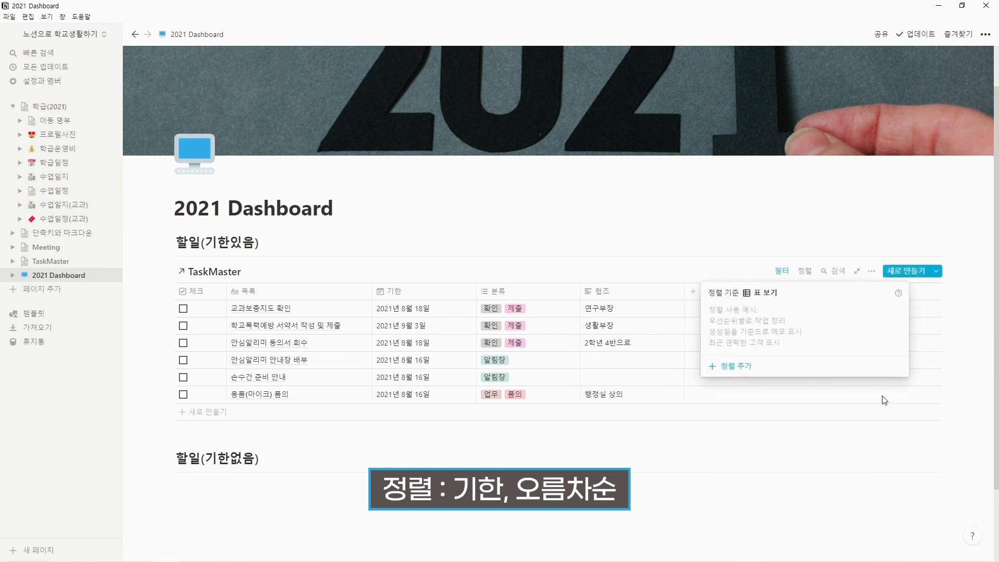
{"action": "left_click", "coordinate": [739, 367]}
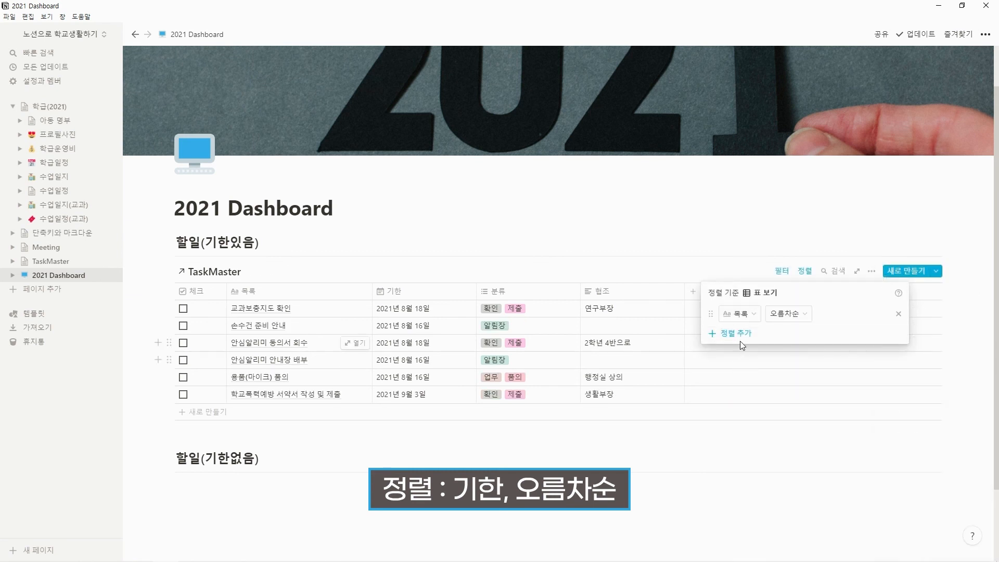
{"action": "left_click", "coordinate": [738, 313]}
{"action": "left_click", "coordinate": [730, 370]}
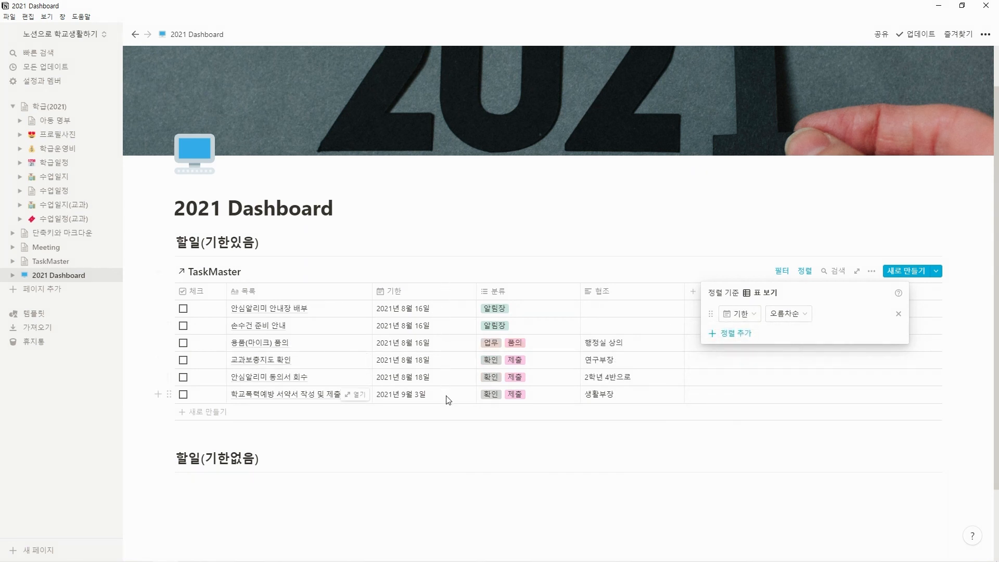
{"action": "left_click", "coordinate": [451, 448]}
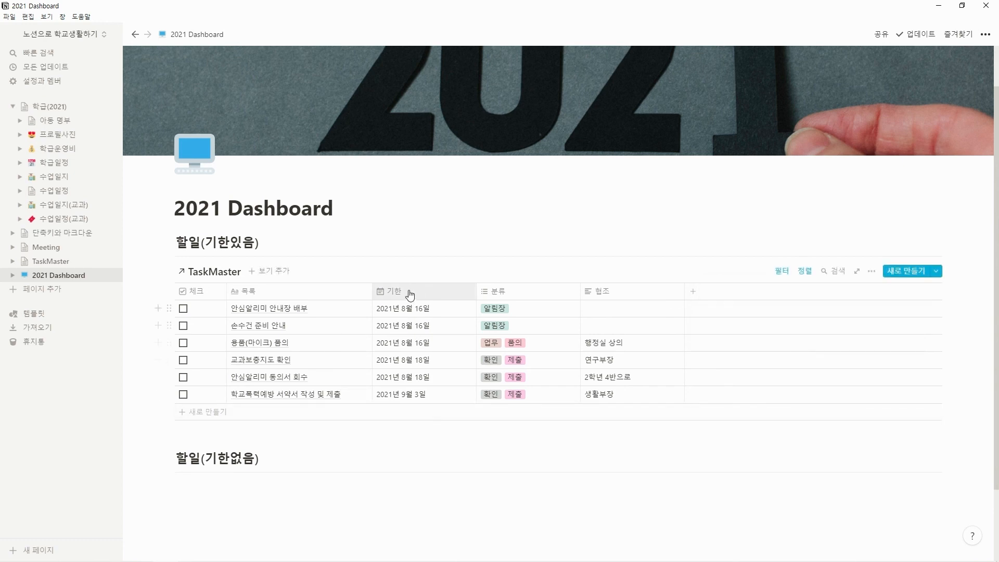